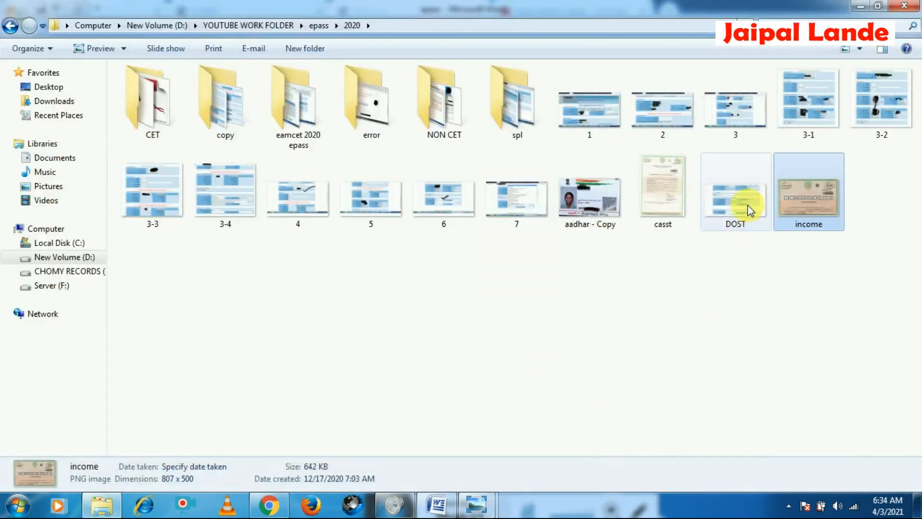
# Examine the scanned Aadhaar card and bank passbook images in the epass document folders before returning to the browser
pyautogui.doubleClick(590, 197)
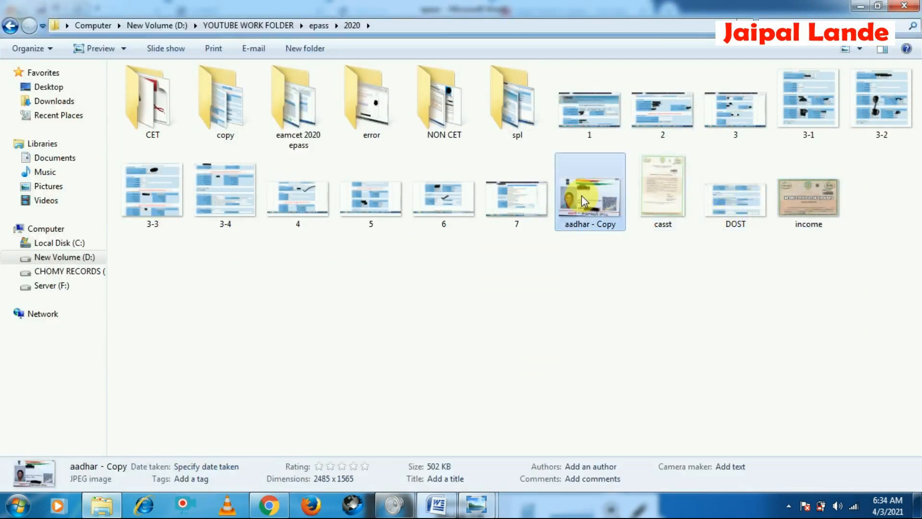
pyautogui.scroll(1, 223, 279)
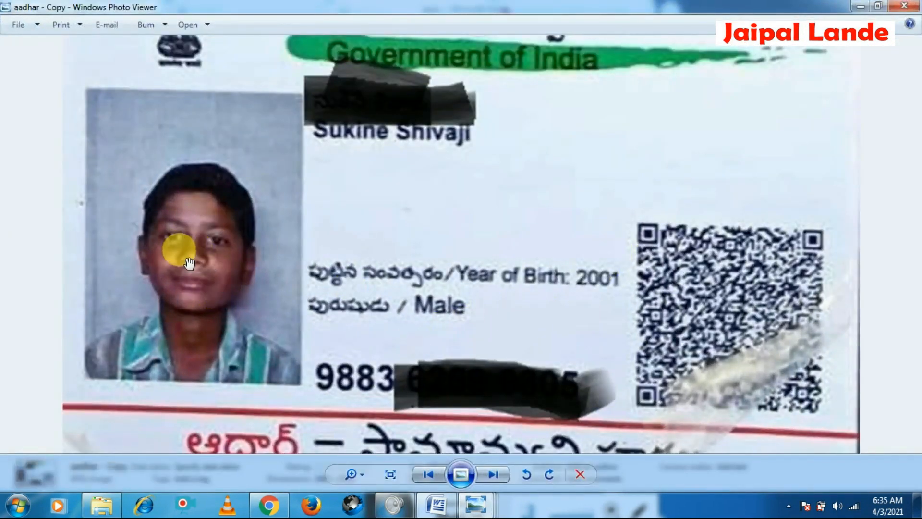
pyautogui.click(904, 6)
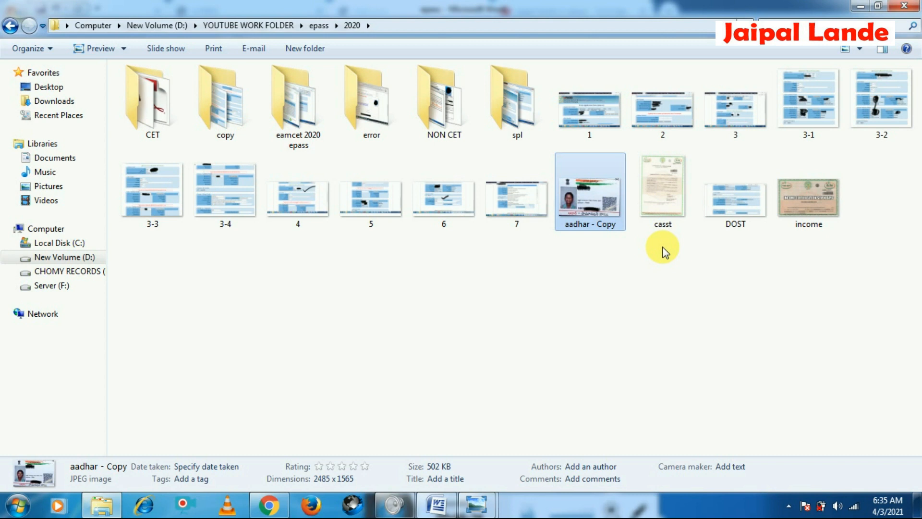
pyautogui.doubleClick(214, 121)
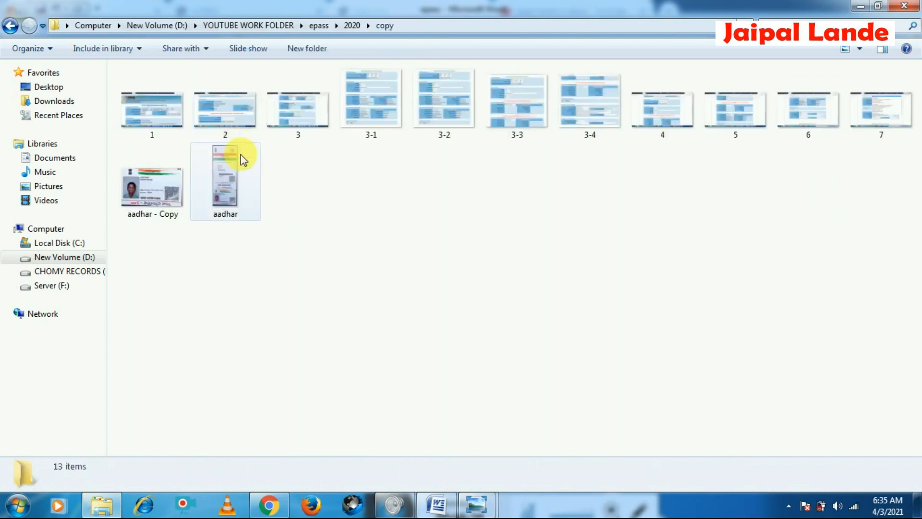
pyautogui.click(10, 26)
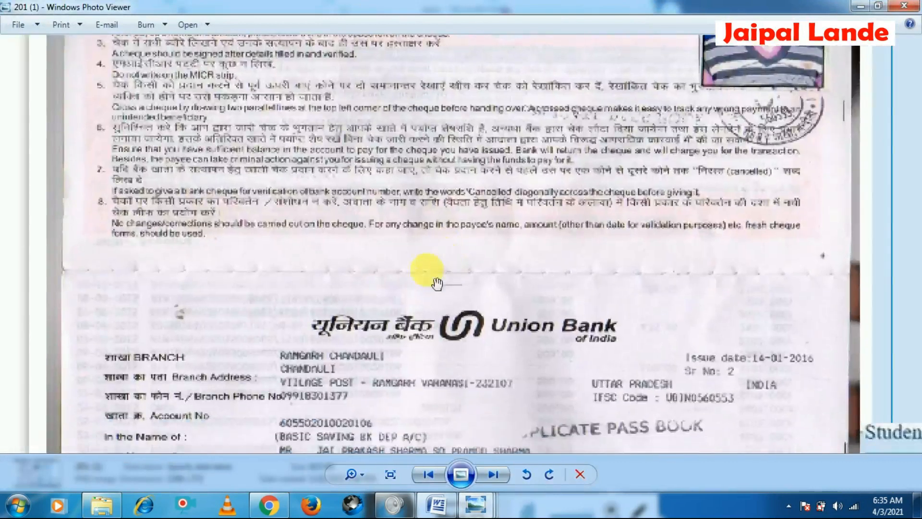
pyautogui.moveTo(434, 380); pyautogui.dragTo(411, 246)
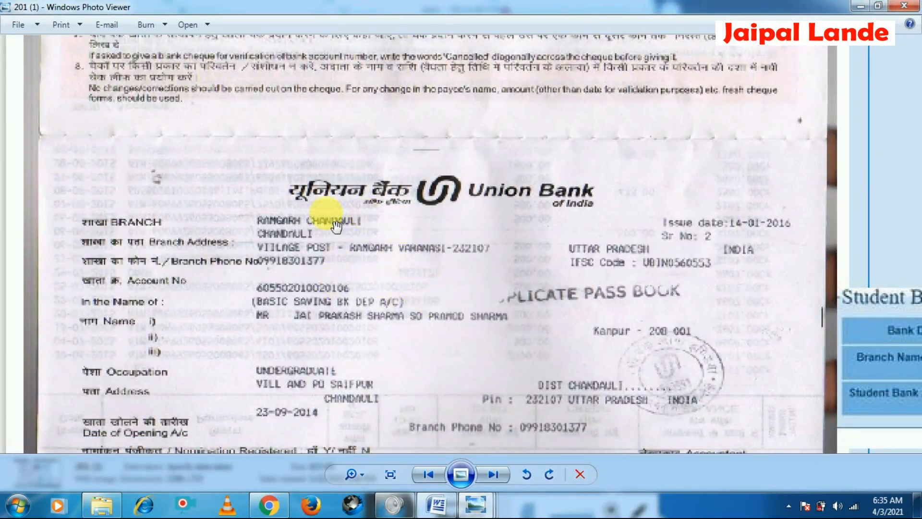
pyautogui.scroll(-1, 358, 293)
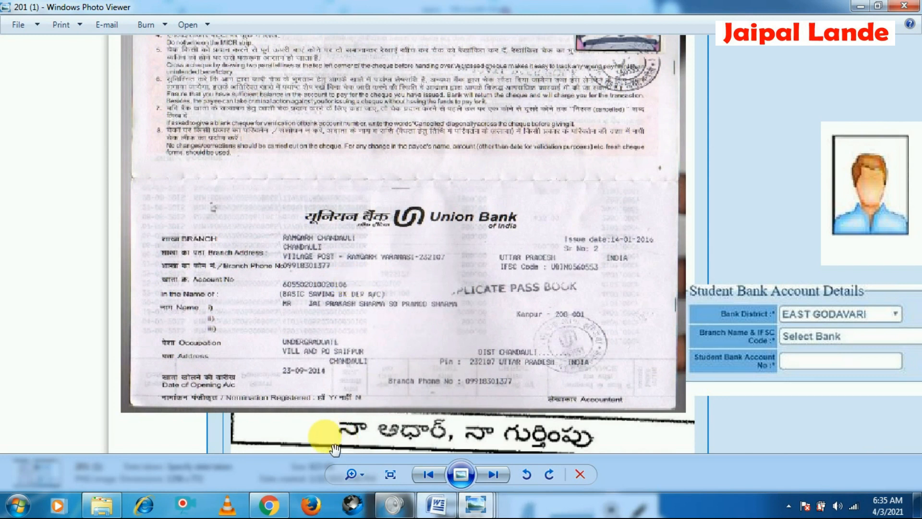
pyautogui.click(263, 506)
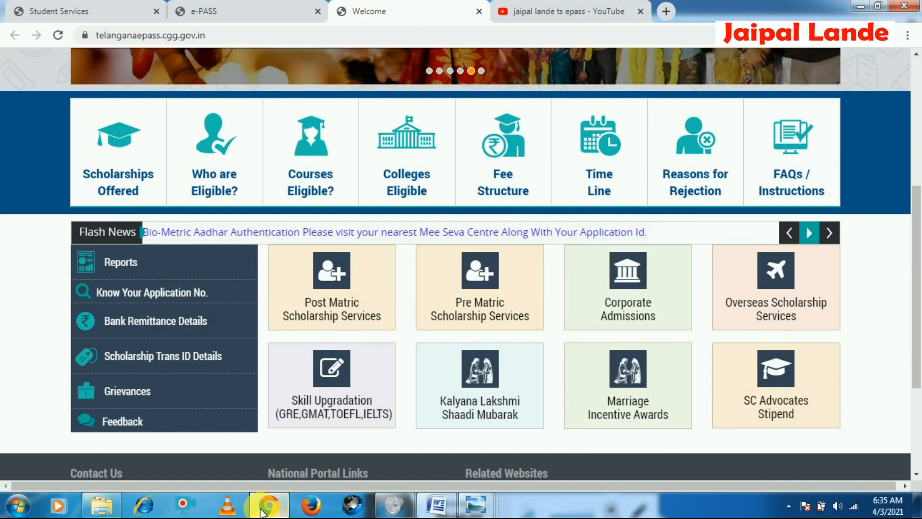
# Return to the ePASS home page and open Post Matric Scholarship Services
pyautogui.click(192, 19)
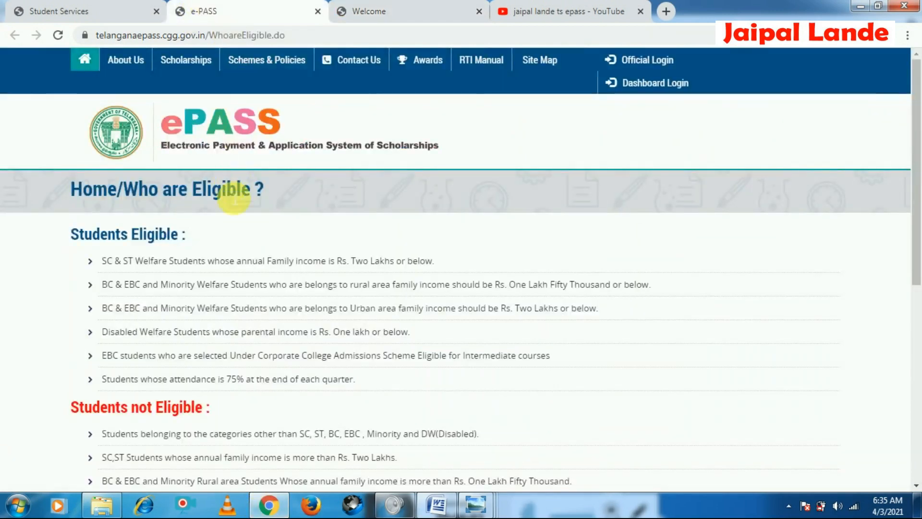
pyautogui.click(48, 12)
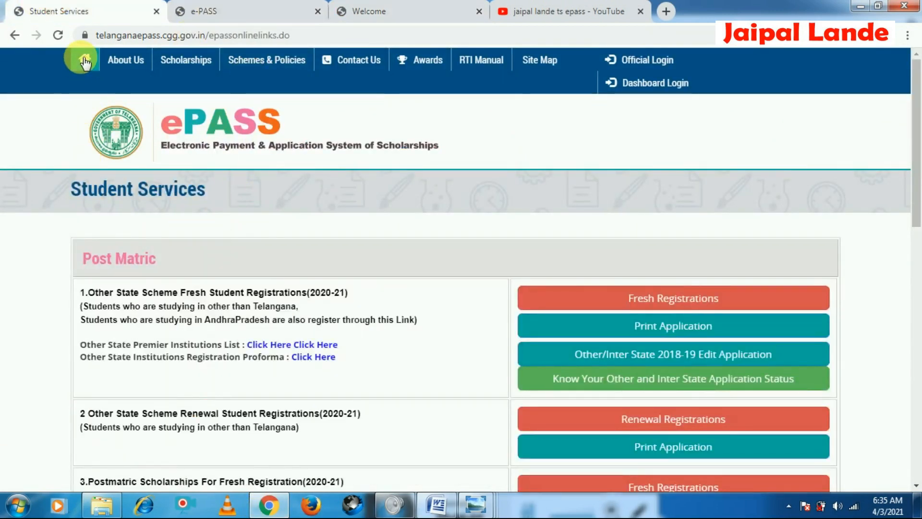
pyautogui.click(82, 60)
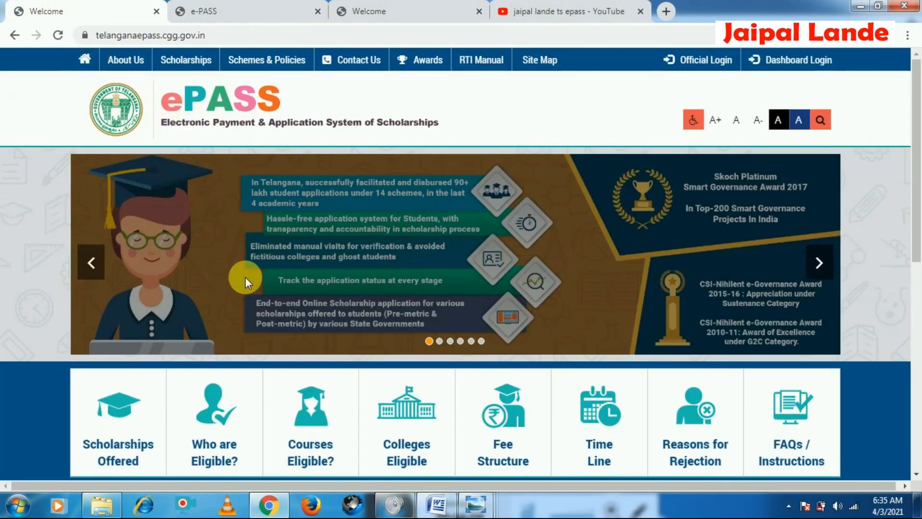
pyautogui.scroll(-5, 245, 277)
pyautogui.scroll(-1, 246, 320)
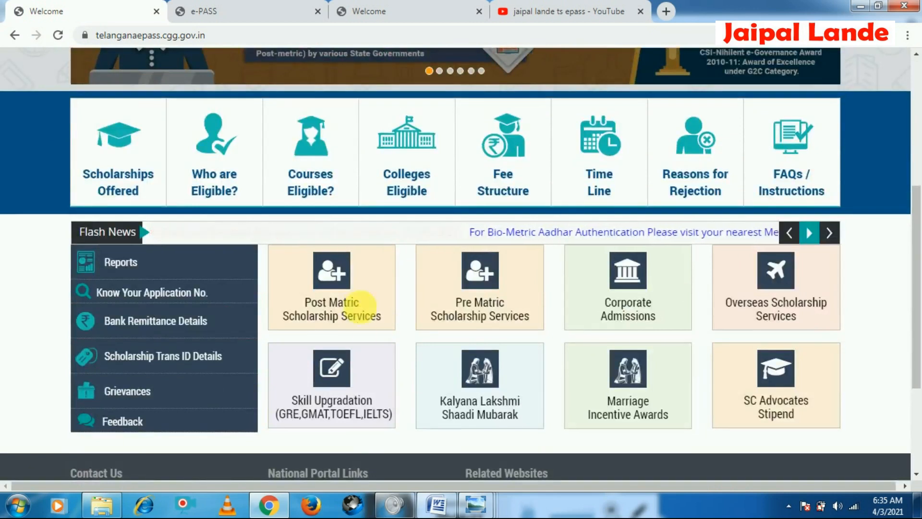
pyautogui.click(344, 311)
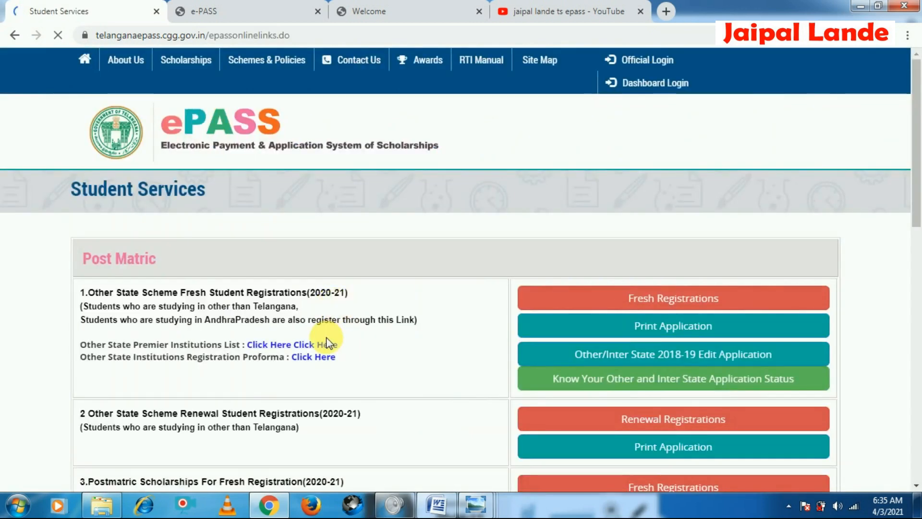
# Open Fresh Registrations for Postmatric Scholarships For Fresh Registration (2020-21)
pyautogui.scroll(-3, 324, 338)
pyautogui.scroll(3, 74, 159)
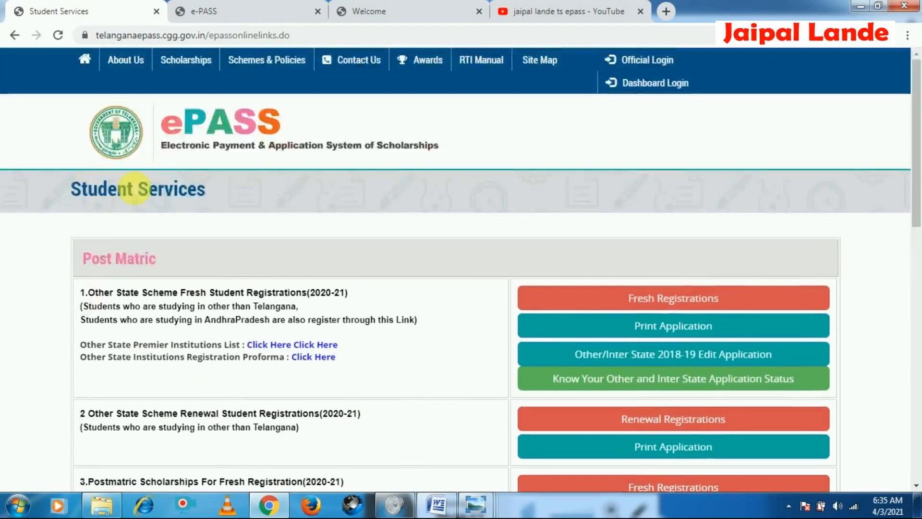
pyautogui.scroll(-4, 429, 373)
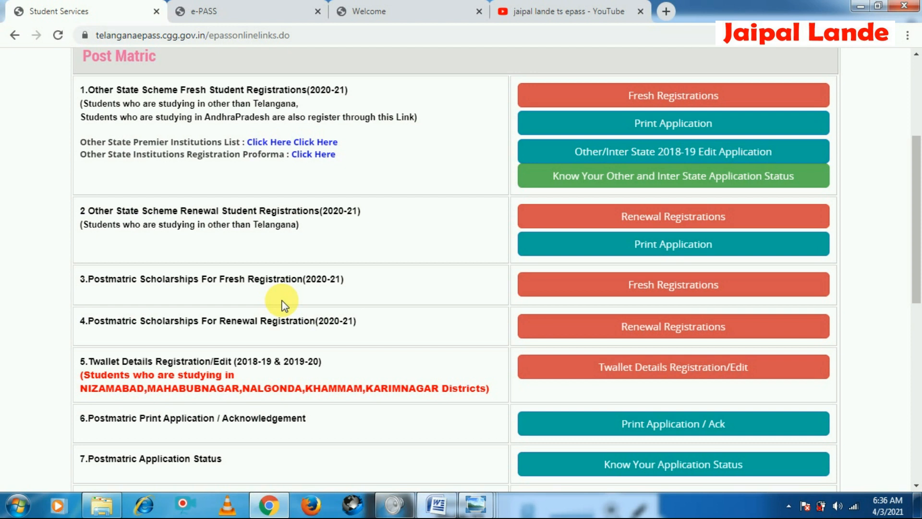
pyautogui.click(680, 298)
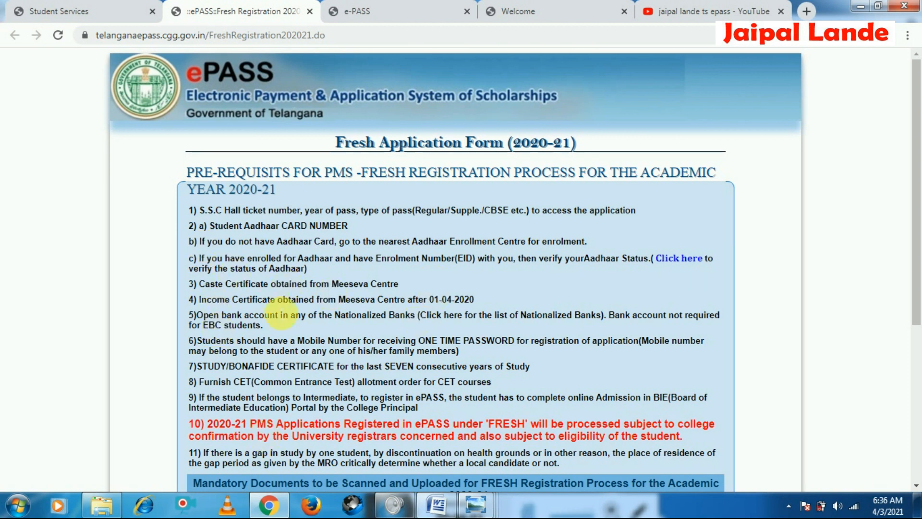
# Read through the prerequisites listed on the Fresh Application Form page, highlighting key phrases
pyautogui.scroll(-1, 305, 384)
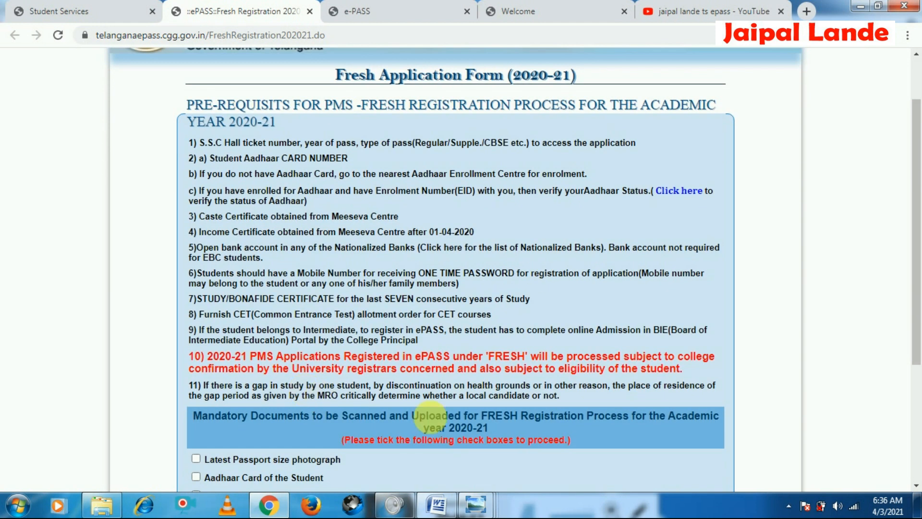
pyautogui.moveTo(476, 232); pyautogui.dragTo(424, 231)
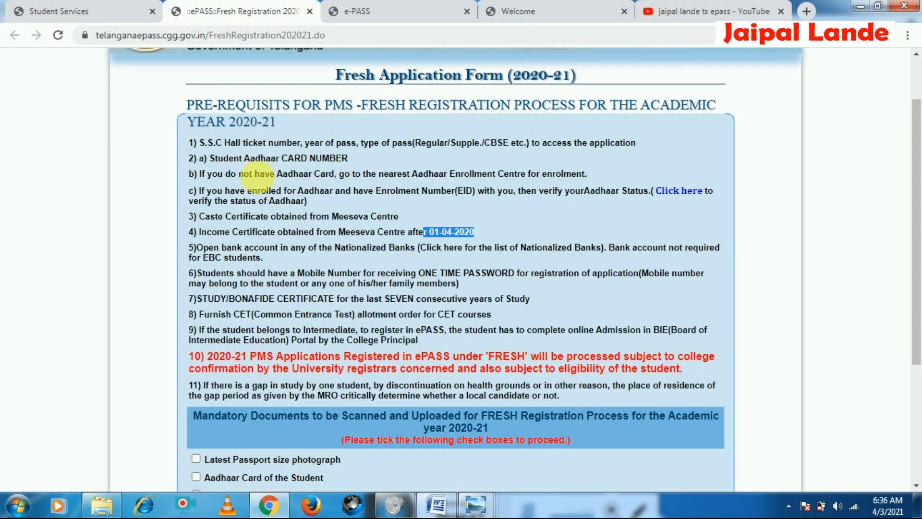
pyautogui.scroll(-1, 267, 384)
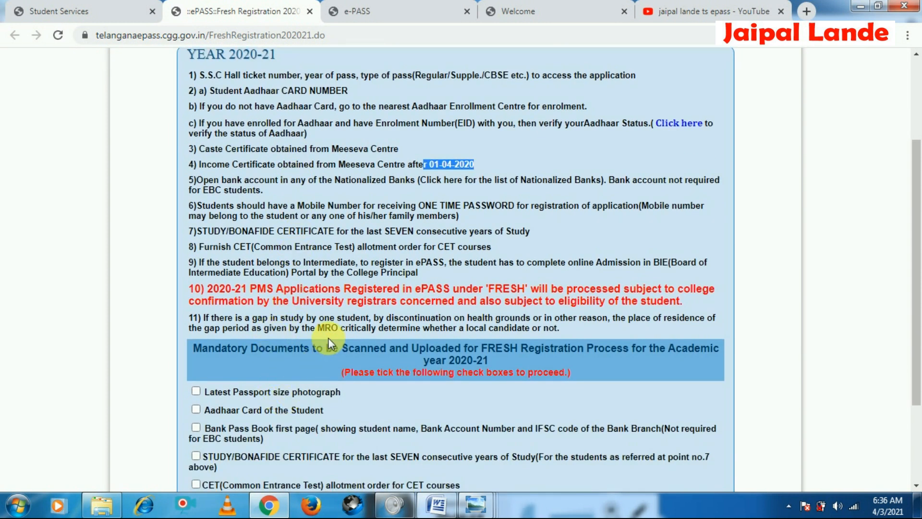
pyautogui.moveTo(317, 329); pyautogui.dragTo(386, 339)
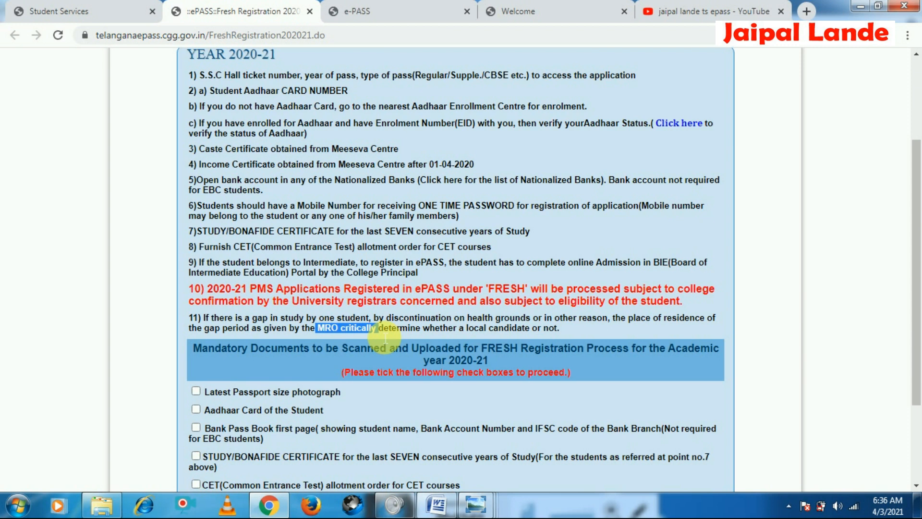
pyautogui.scroll(-3, 377, 341)
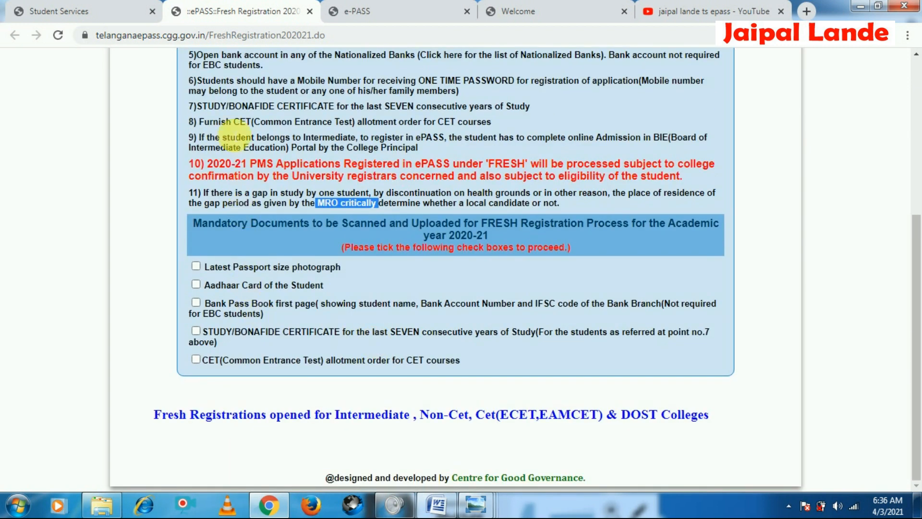
pyautogui.scroll(1, 189, 329)
pyautogui.scroll(-1, 189, 324)
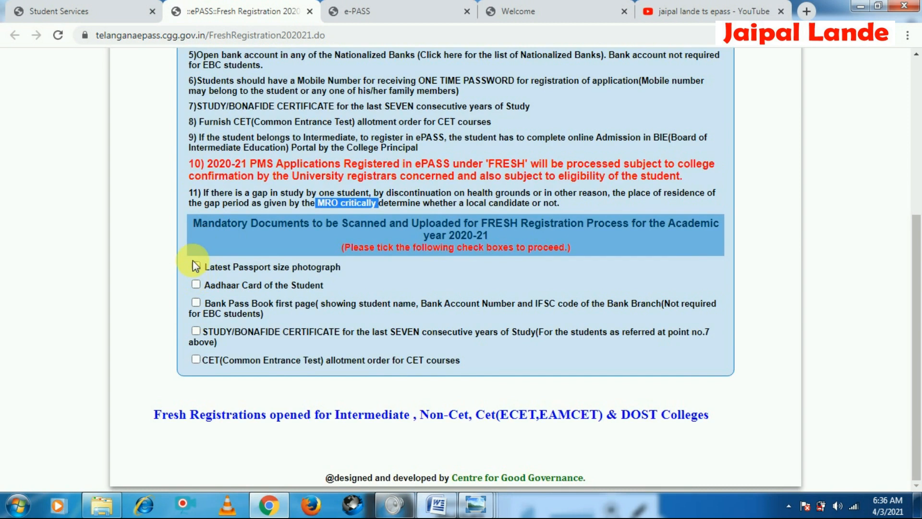
# Tick all five mandatory document checkboxes and proceed with Apply Now
pyautogui.click(196, 266)
pyautogui.click(196, 284)
pyautogui.click(196, 302)
pyautogui.click(196, 330)
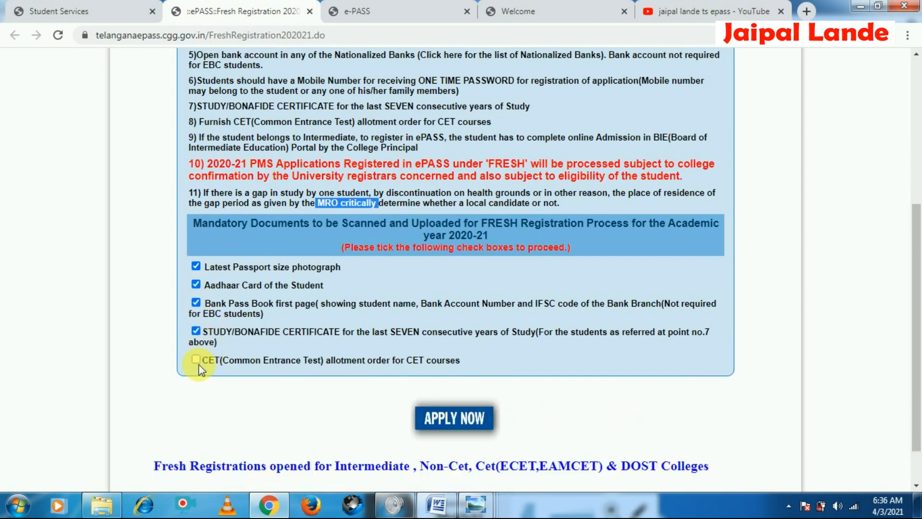
pyautogui.click(196, 360)
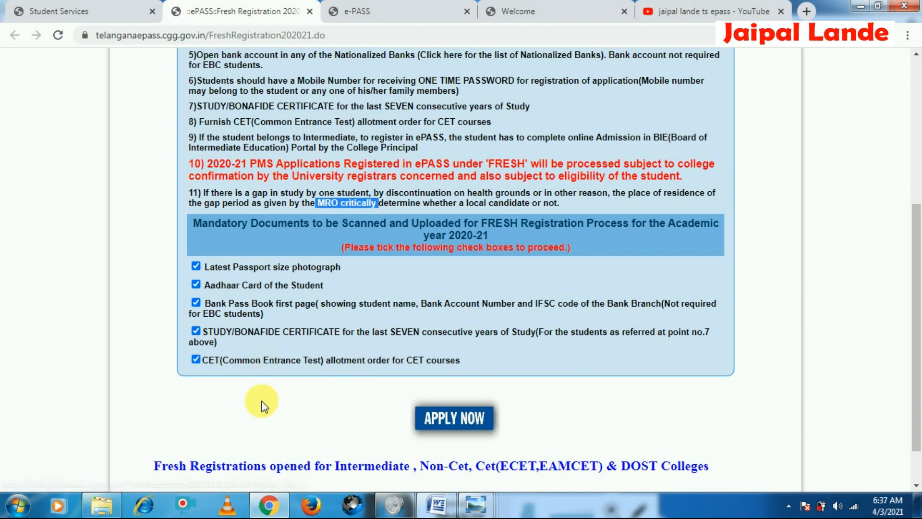
pyautogui.click(481, 432)
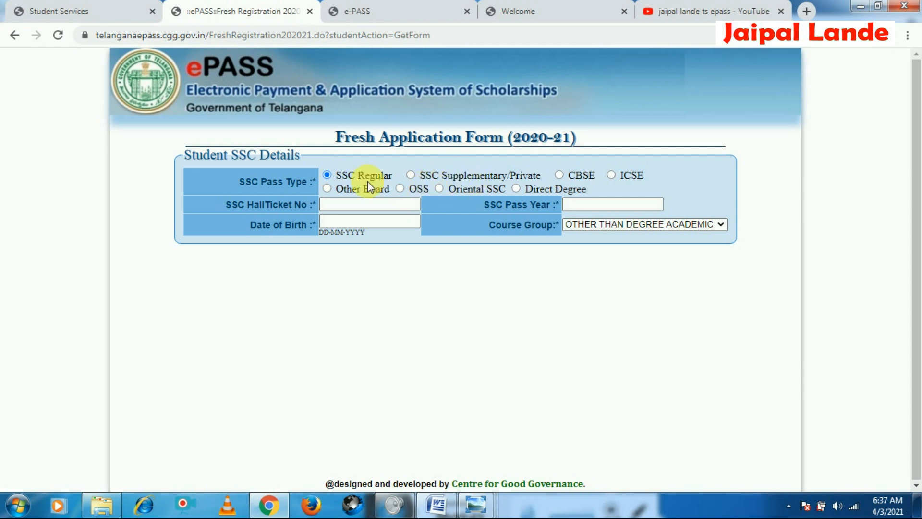
# Enter the student's SSC hall ticket number, SSC pass year 2001 and date of birth to fetch the SSC details
pyautogui.click(355, 203)
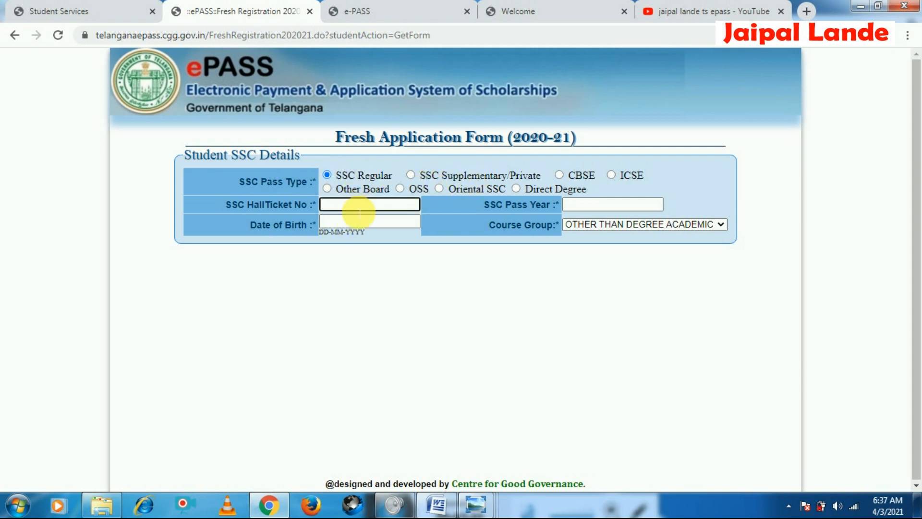
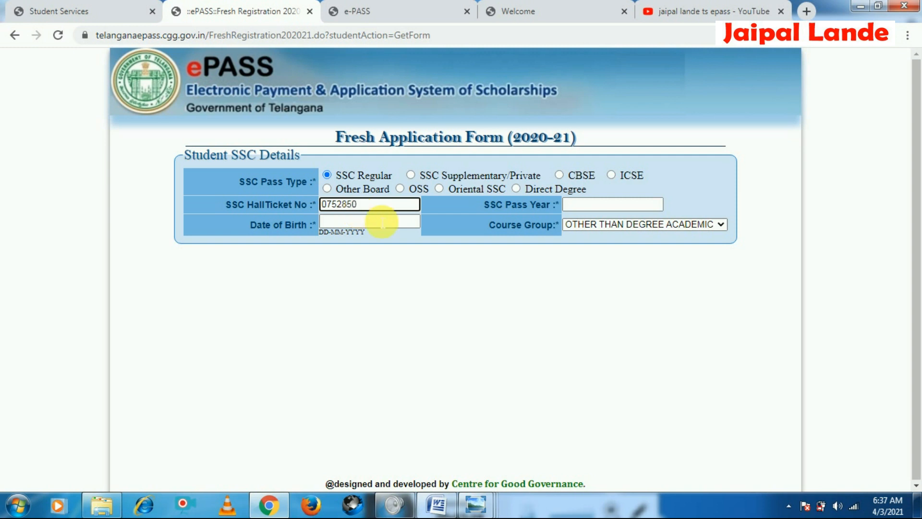
pyautogui.click(598, 204)
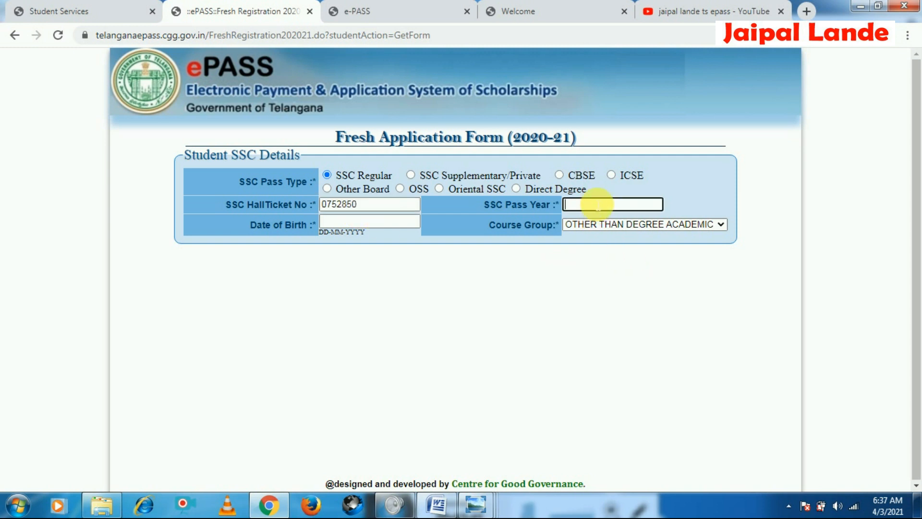
pyautogui.write('2001')
pyautogui.click(374, 223)
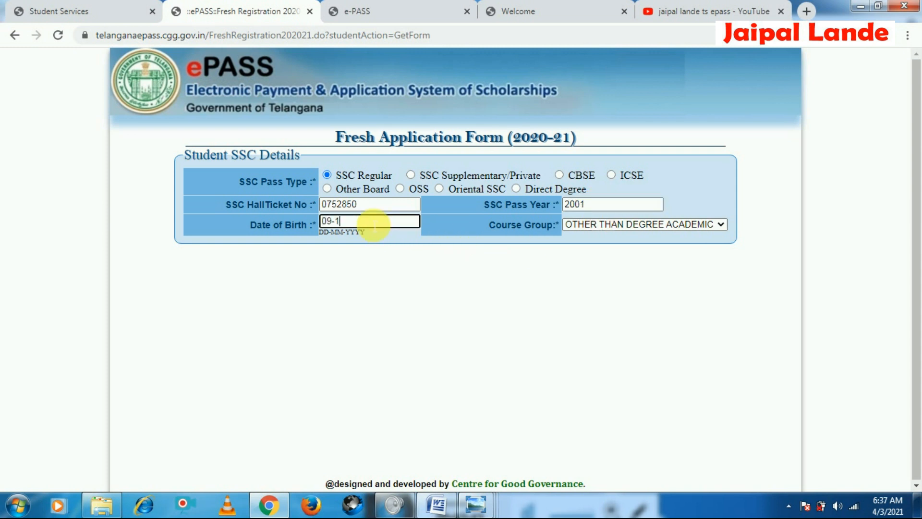
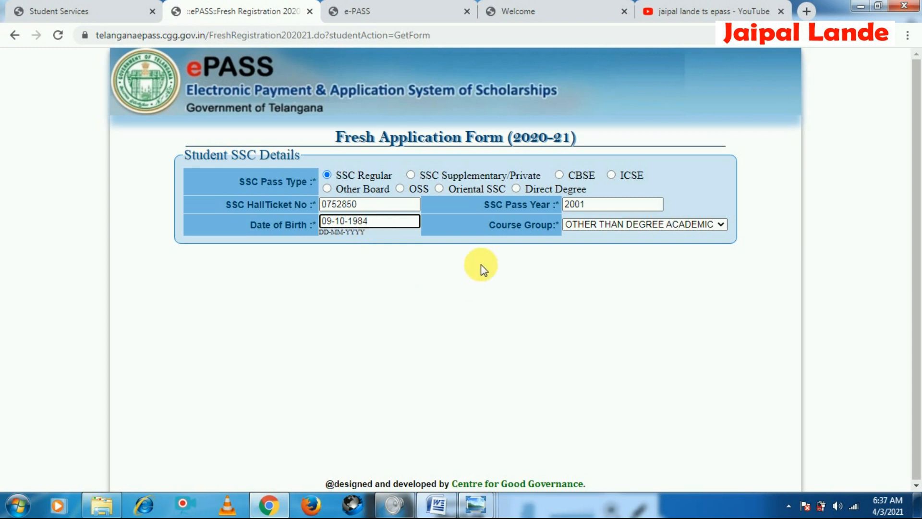
pyautogui.click(549, 263)
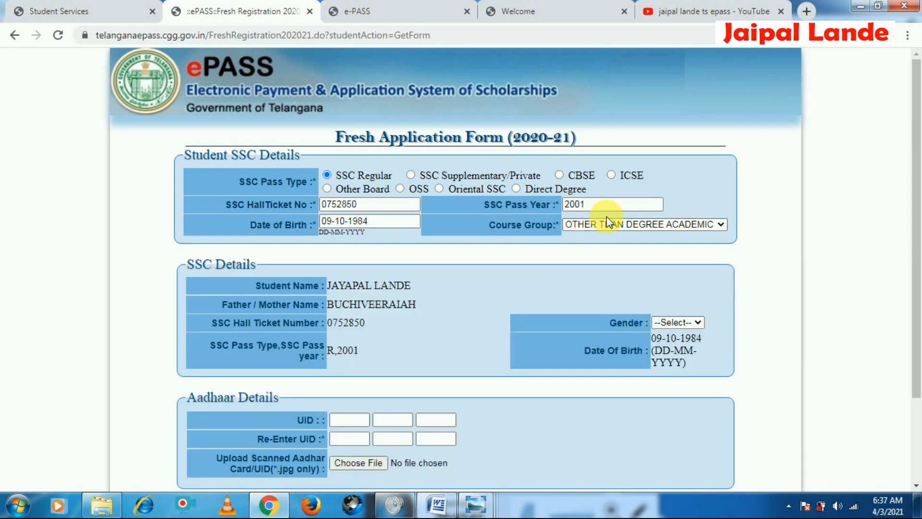
# Keep the course group as OTHER THAN DEGREE ACADEMIC and set the gender to Male
pyautogui.click(610, 222)
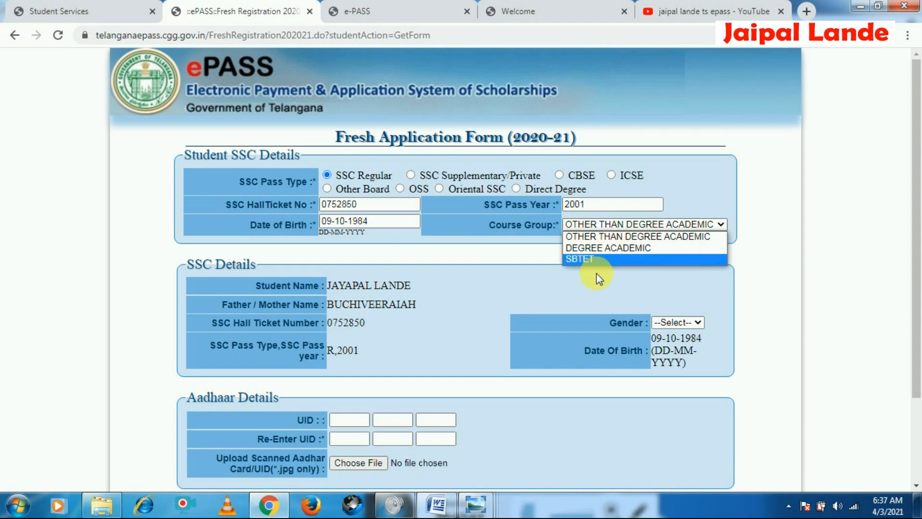
pyautogui.click(613, 238)
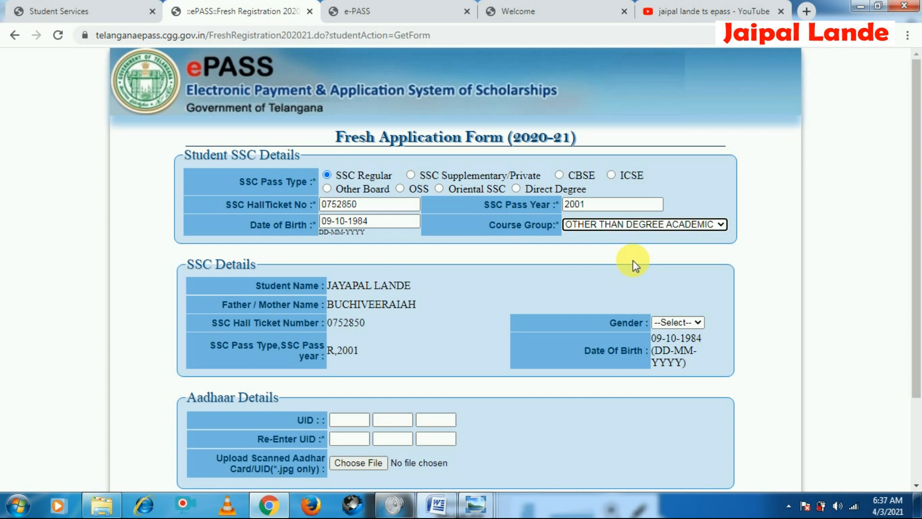
pyautogui.scroll(-3, 634, 264)
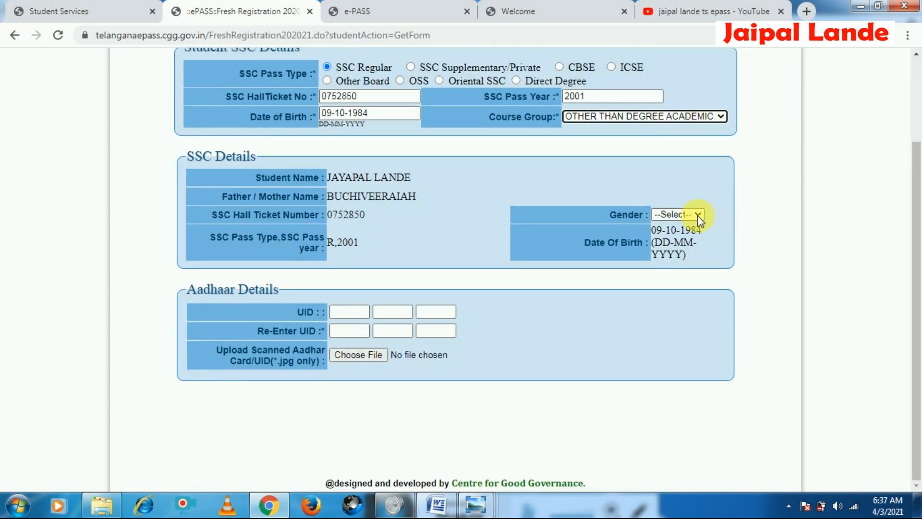
pyautogui.click(697, 217)
pyautogui.click(681, 239)
pyautogui.scroll(3, 600, 309)
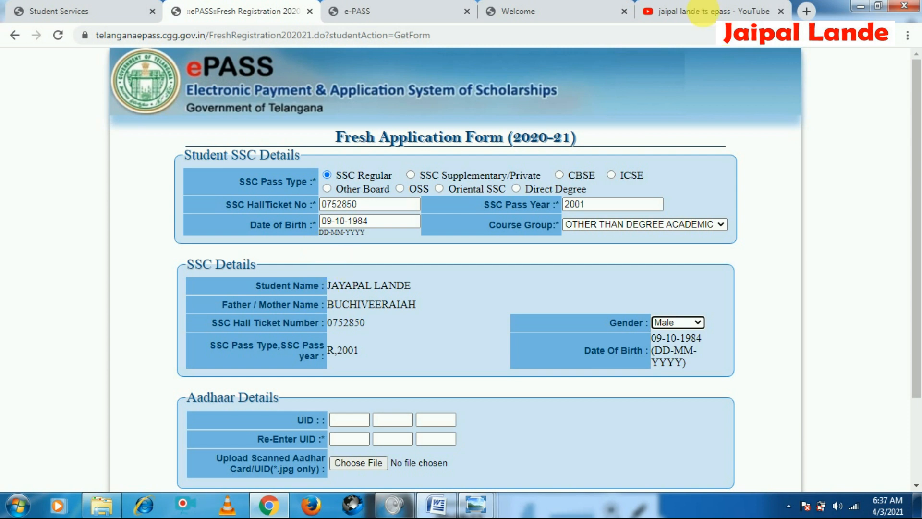
# Search YouTube for jaipal lande ssc details not found and browse the matching video results
pyautogui.click(694, 11)
pyautogui.click(331, 68)
pyautogui.moveTo(333, 66); pyautogui.dragTo(289, 65)
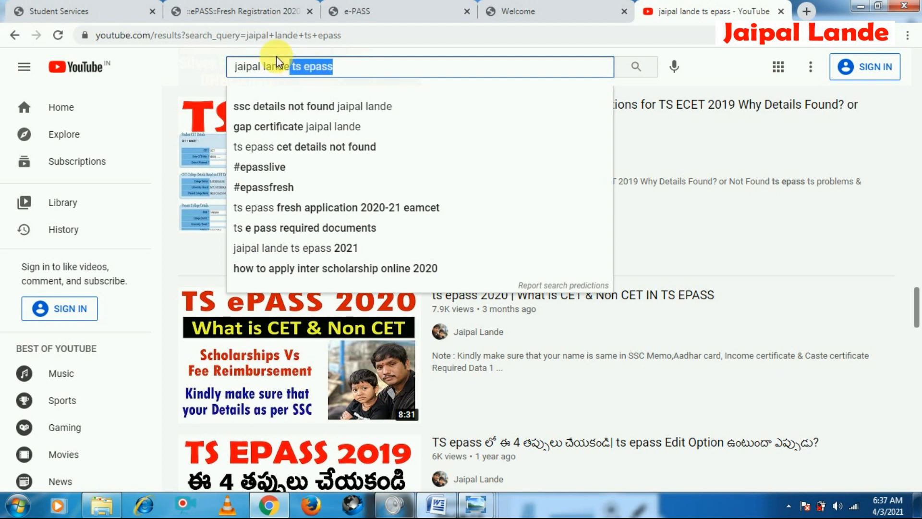
pyautogui.write('scc')
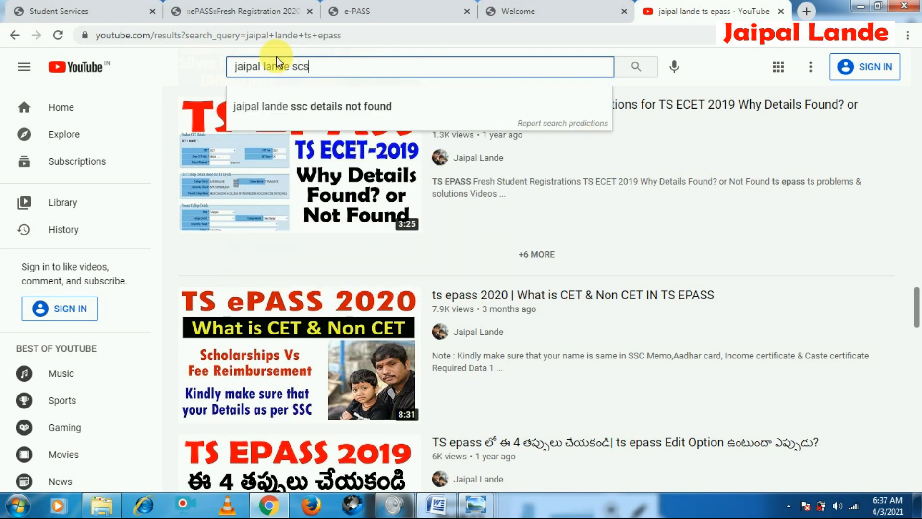
pyautogui.write('c')
pyautogui.press('BackSpace')
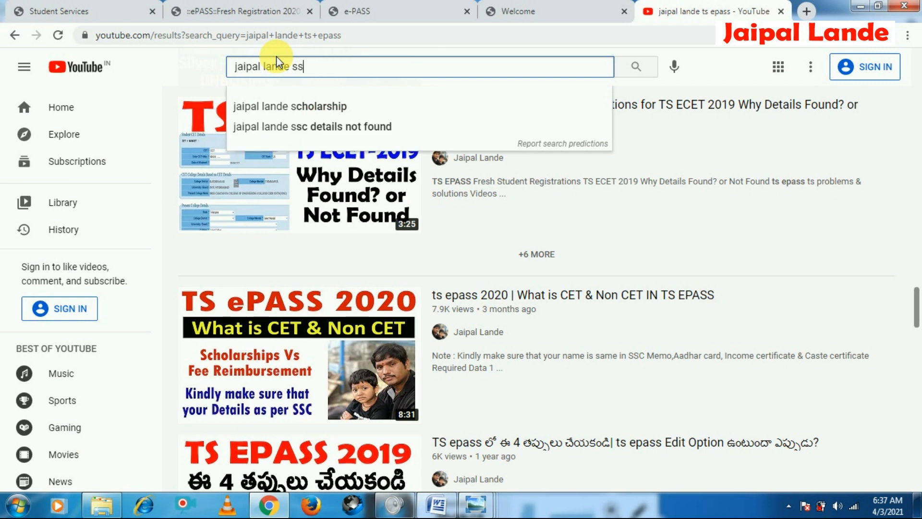
pyautogui.write('sc jaipal')
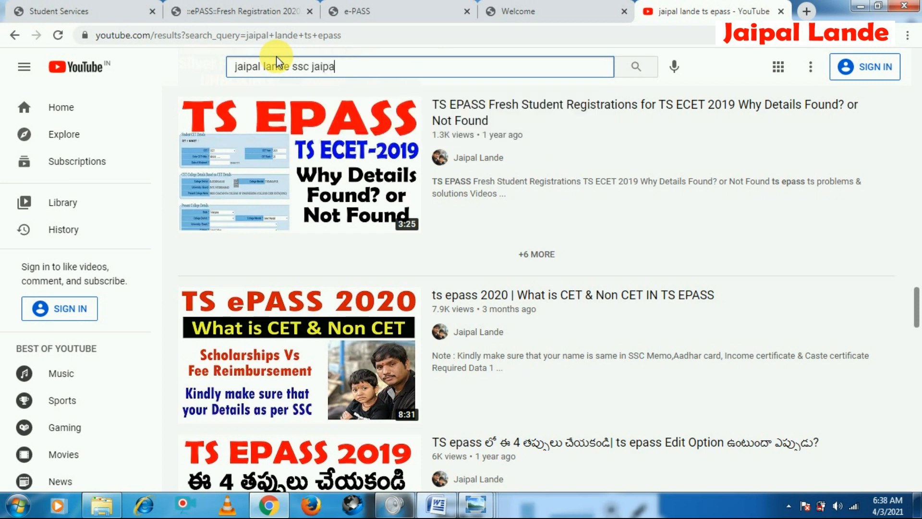
pyautogui.press('BackSpace')
pyautogui.press('BackSpace')
pyautogui.write('no')
pyautogui.press('BackSpace')
pyautogui.press('BackSpace')
pyautogui.press('BackSpace')
pyautogui.press('BackSpace')
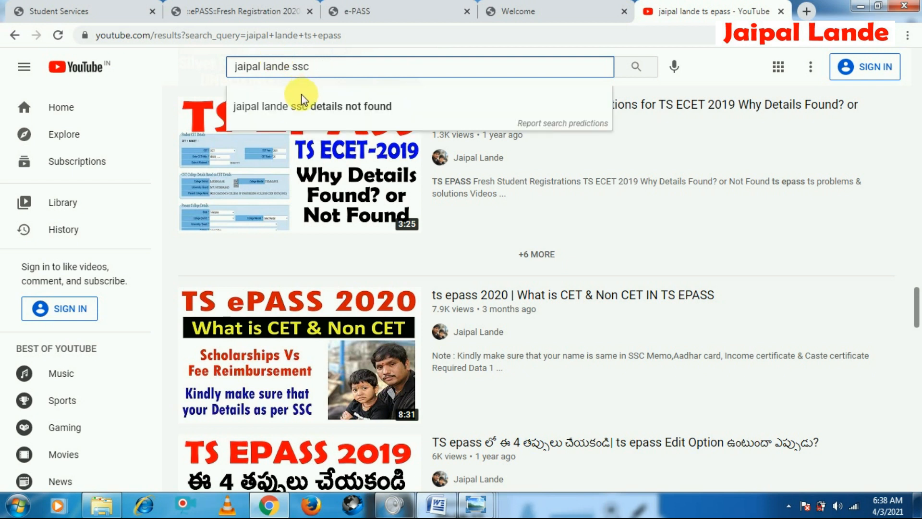
pyautogui.click(303, 105)
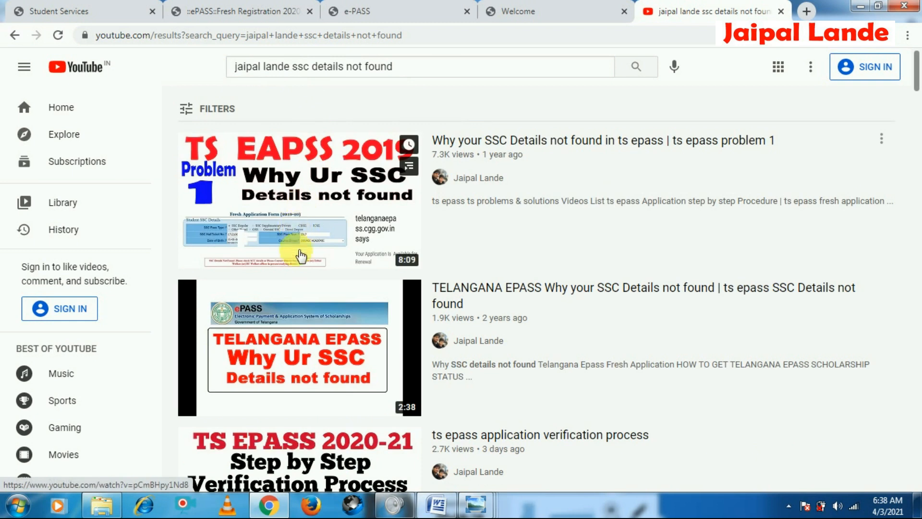
pyautogui.scroll(-1, 301, 255)
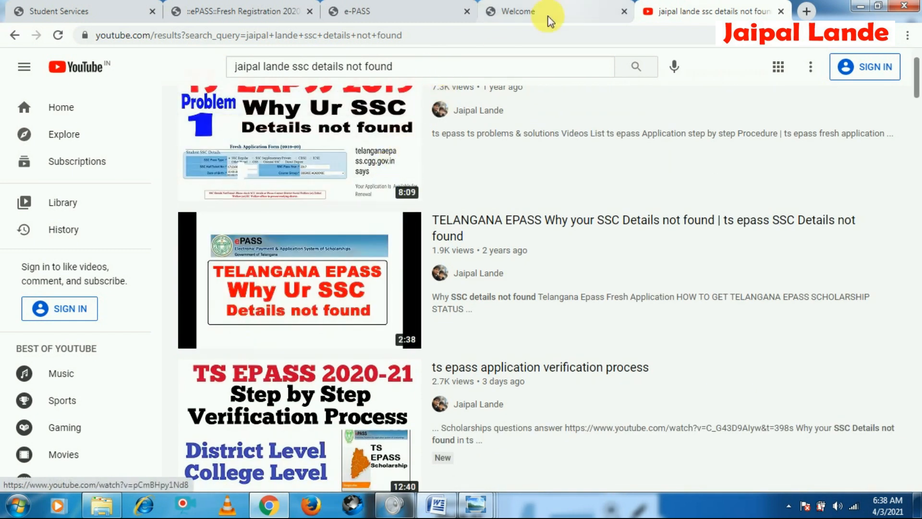
# Return to the application form and enter the student's Aadhaar UID, then re-enter it for confirmation
pyautogui.click(582, 7)
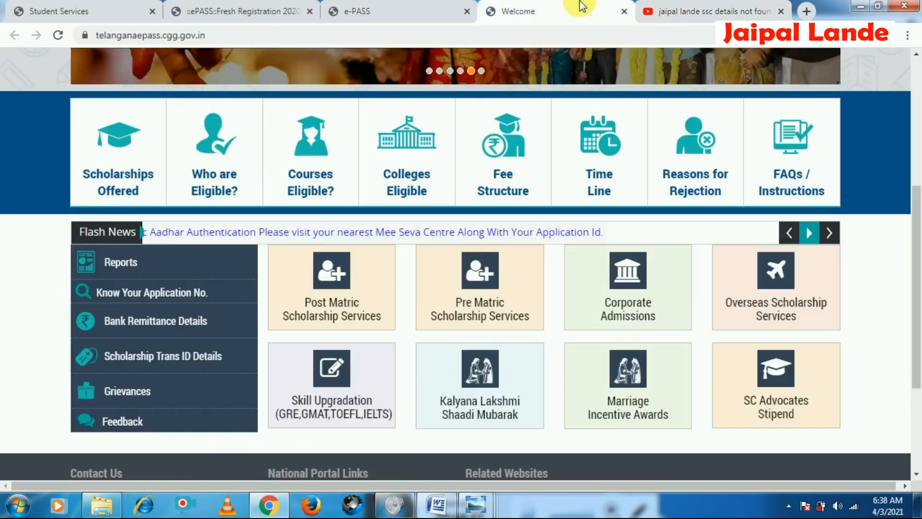
pyautogui.click(243, 10)
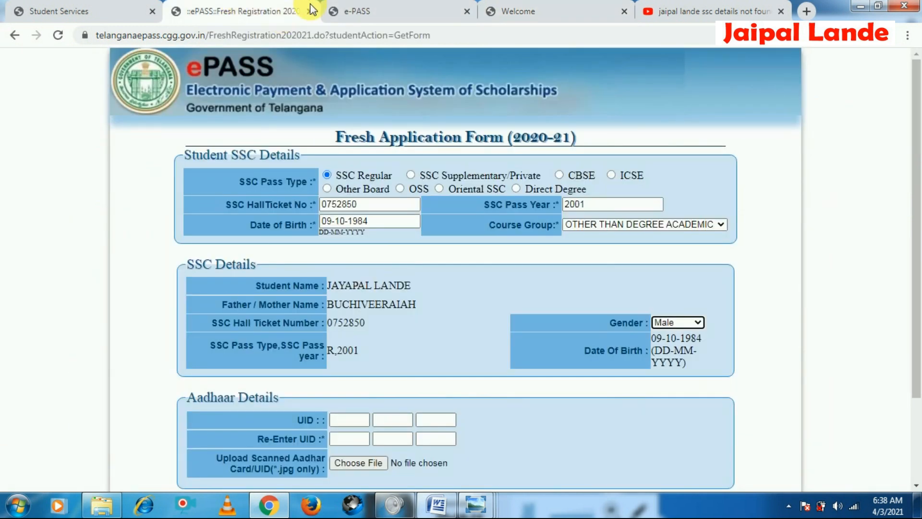
pyautogui.scroll(-2, 596, 390)
pyautogui.click(351, 312)
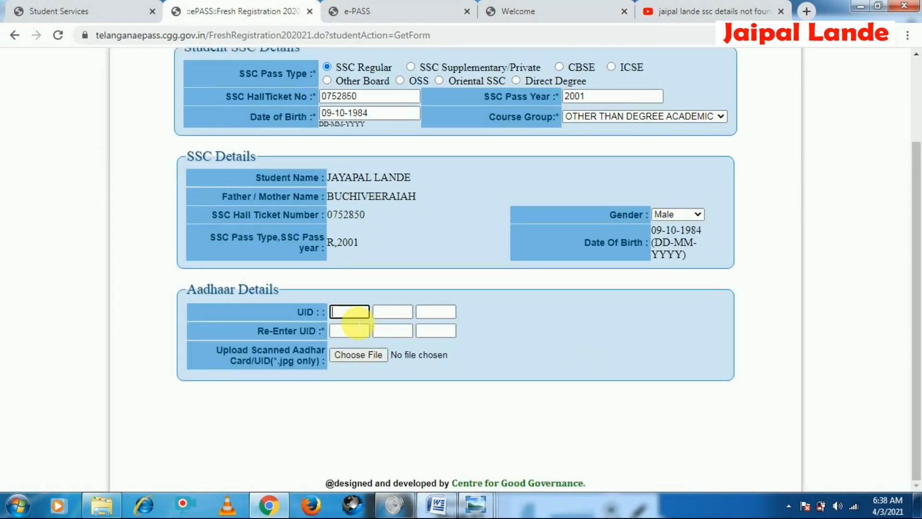
pyautogui.write('••••')
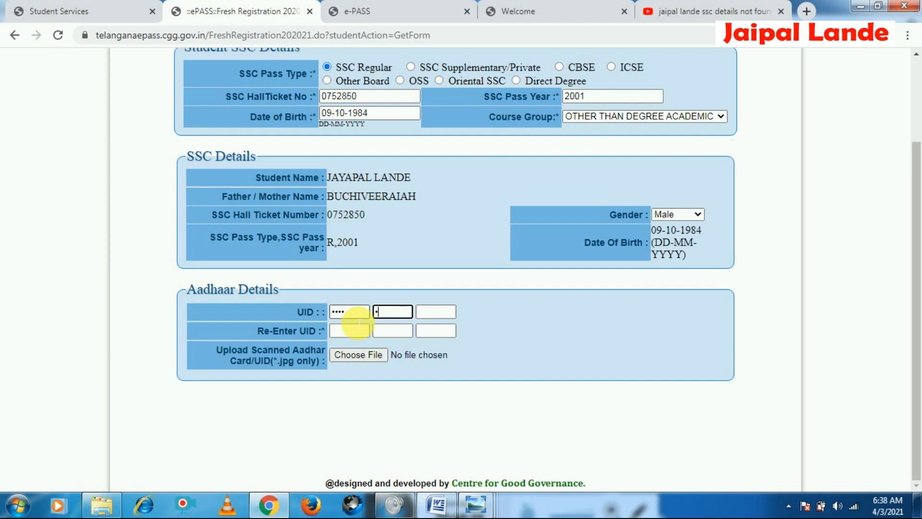
pyautogui.write('••••')
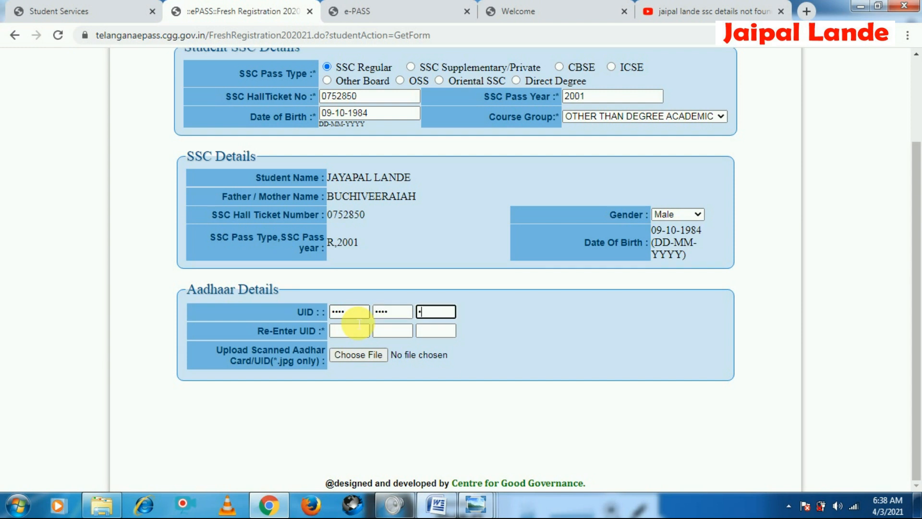
pyautogui.write('••••')
pyautogui.click(359, 329)
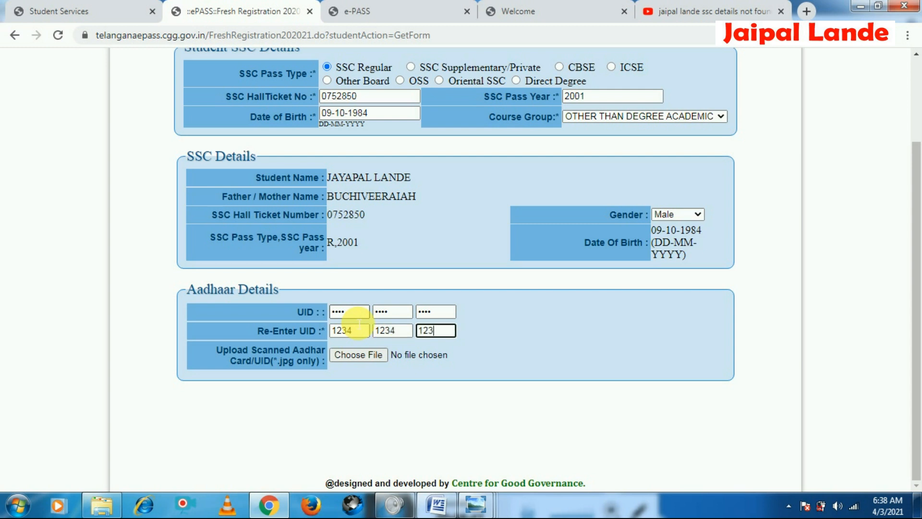
pyautogui.click(502, 357)
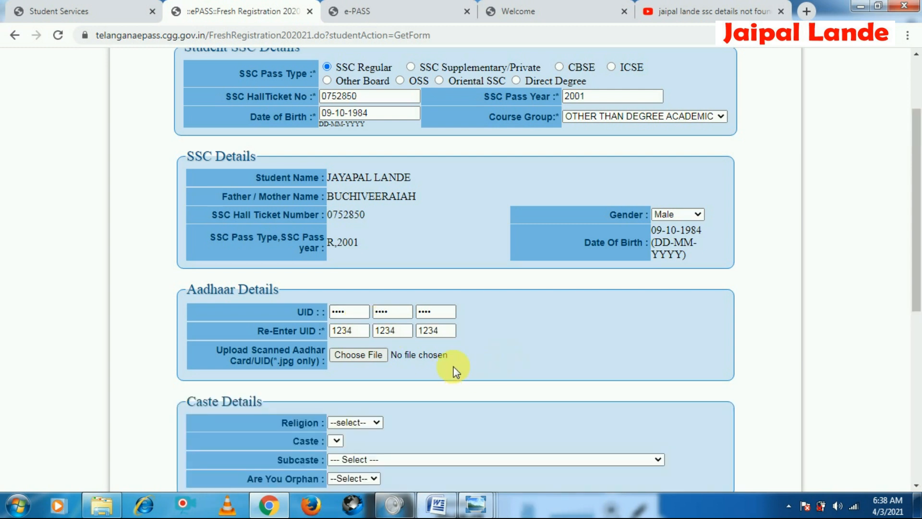
# Upload the scanned Aadhaar card image AAA from the Pictures library
pyautogui.scroll(-1, 453, 358)
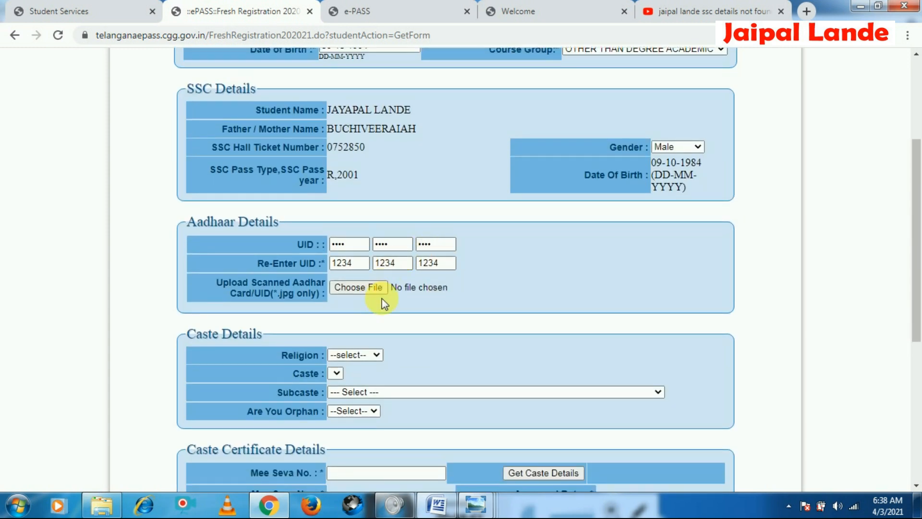
pyautogui.click(356, 290)
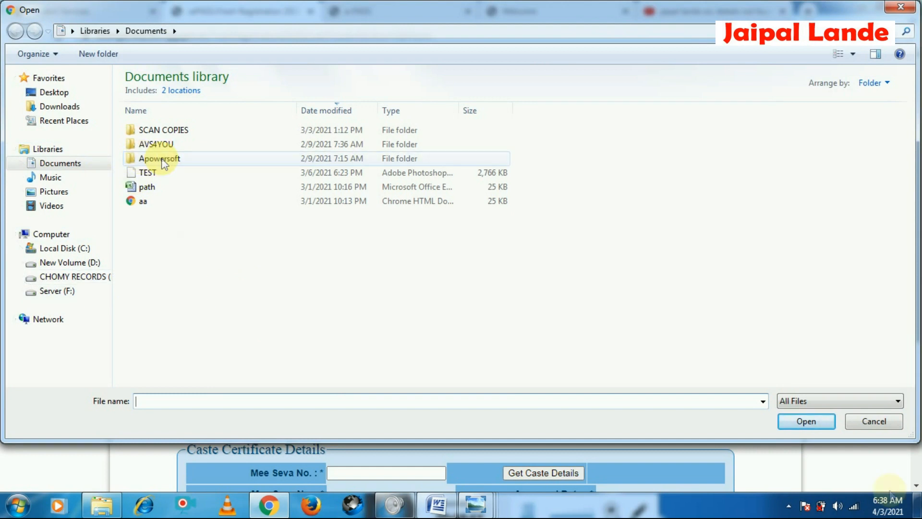
pyautogui.click(874, 421)
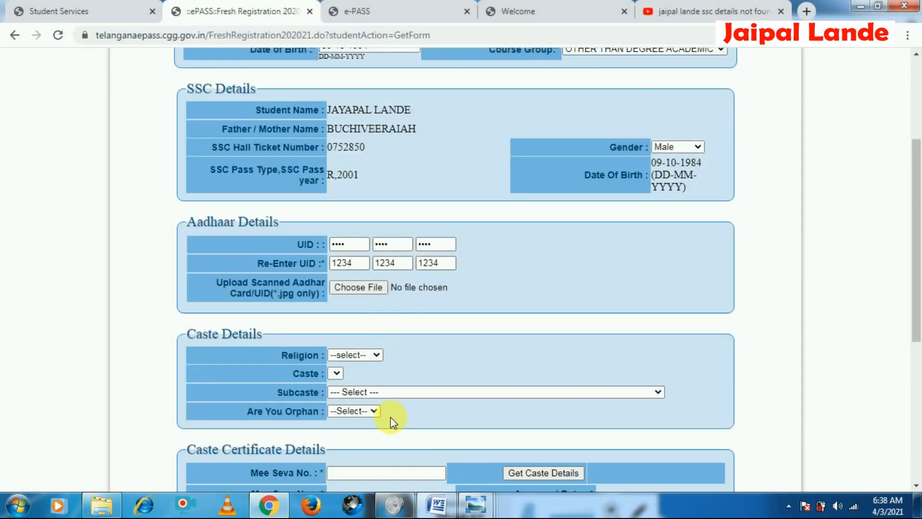
pyautogui.click(357, 288)
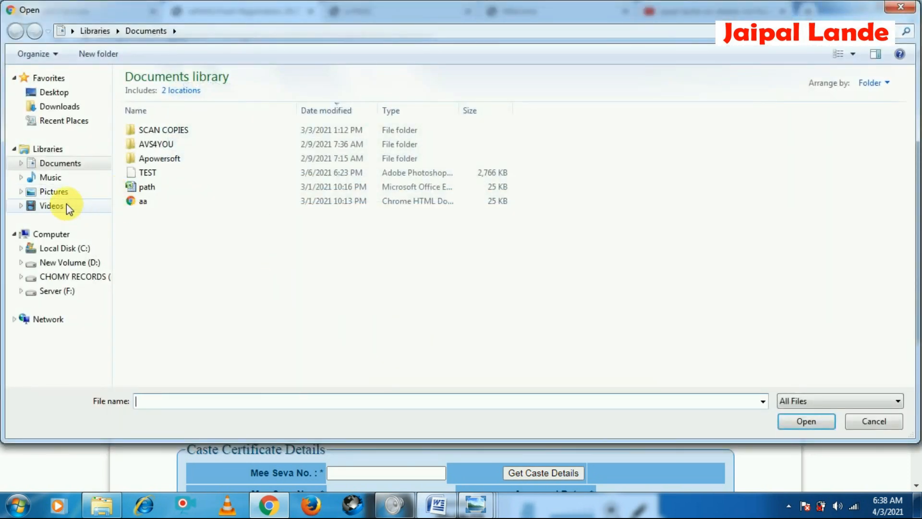
pyautogui.click(53, 191)
pyautogui.click(300, 142)
pyautogui.click(364, 148)
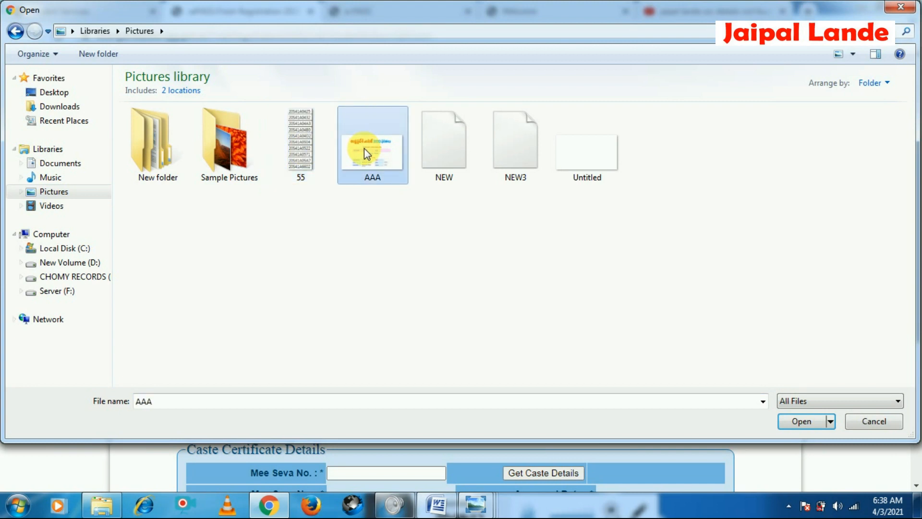
pyautogui.doubleClick(364, 148)
# Set the religion to Muslim and review its caste options
pyautogui.scroll(-4, 406, 359)
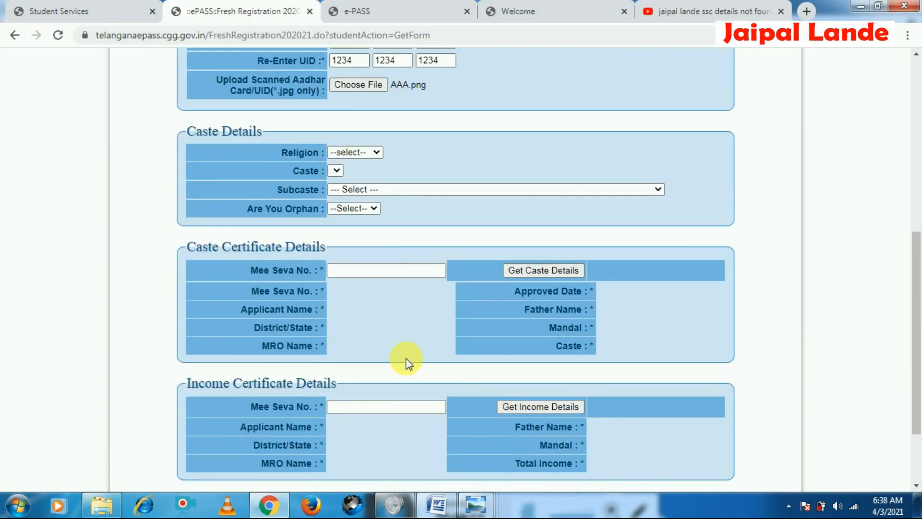
pyautogui.click(369, 152)
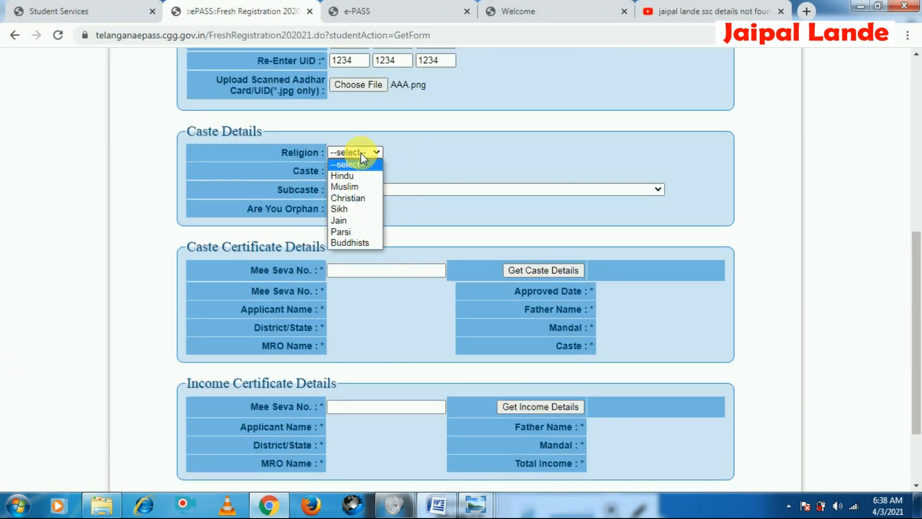
pyautogui.click(383, 172)
pyautogui.click(342, 172)
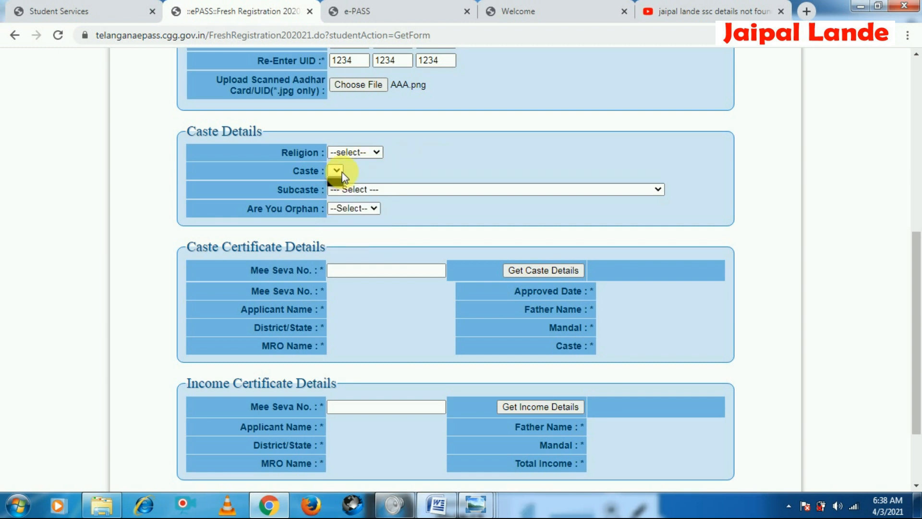
pyautogui.click(356, 153)
pyautogui.click(354, 183)
pyautogui.click(340, 172)
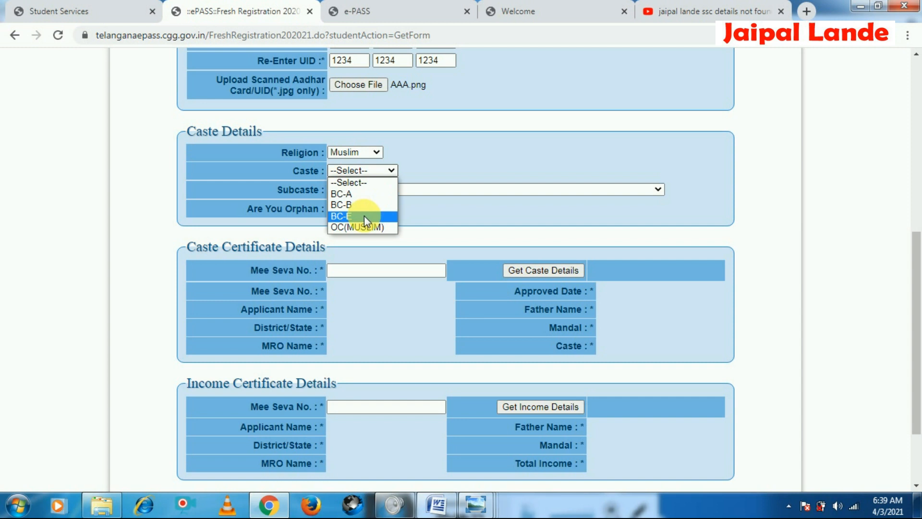
pyautogui.click(394, 166)
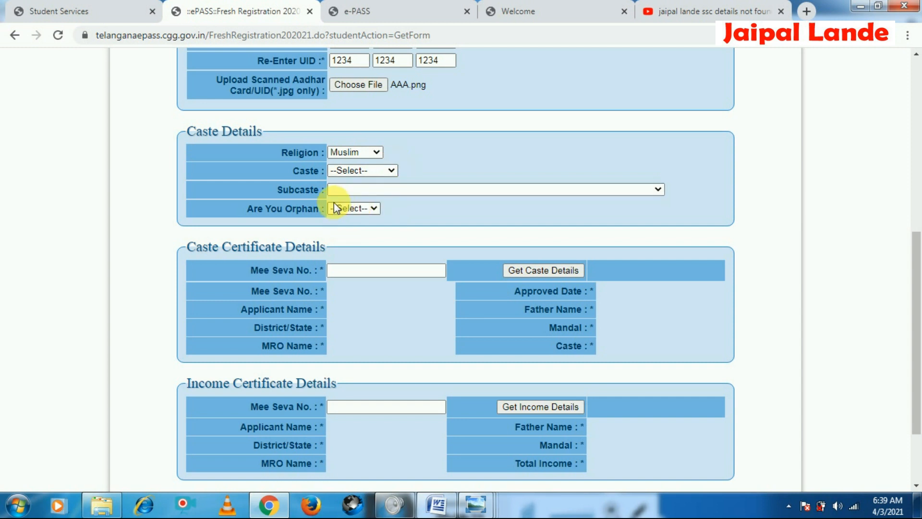
# Set the religion to Hindu and the caste to OC(DW)
pyautogui.click(351, 153)
pyautogui.click(356, 178)
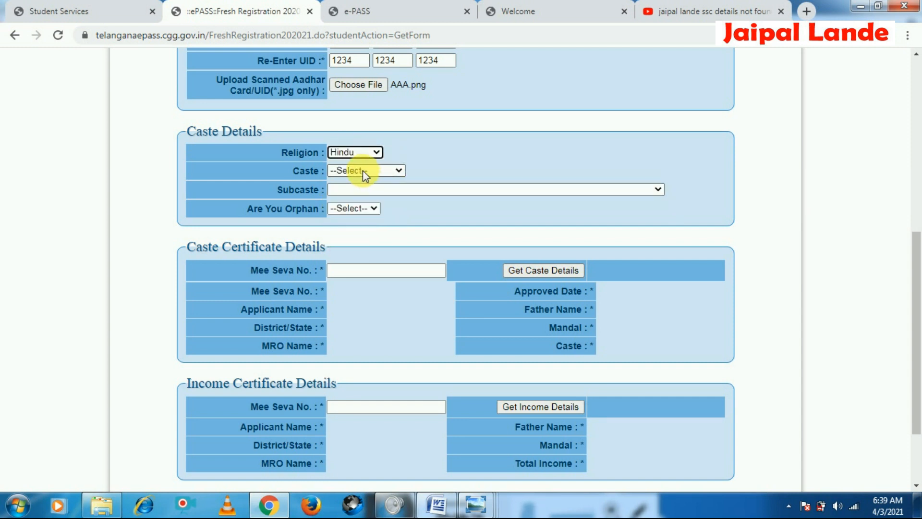
pyautogui.click(398, 170)
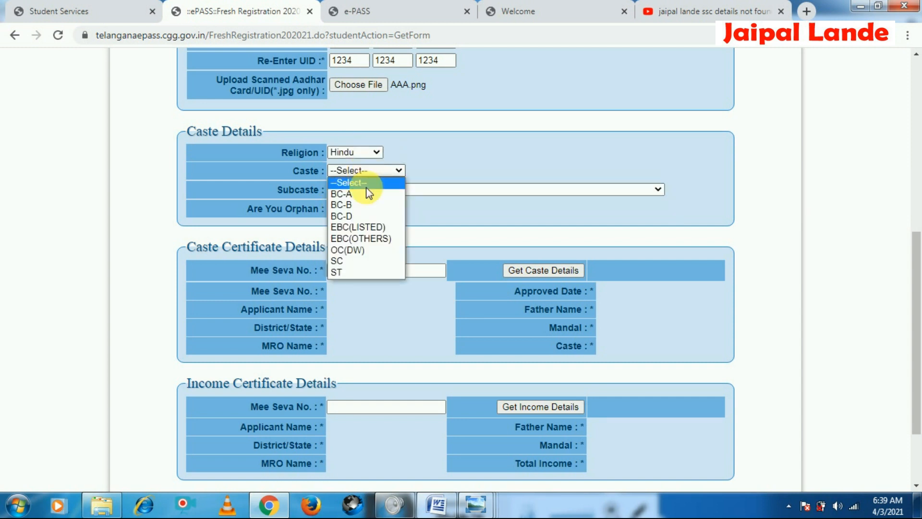
pyautogui.click(364, 250)
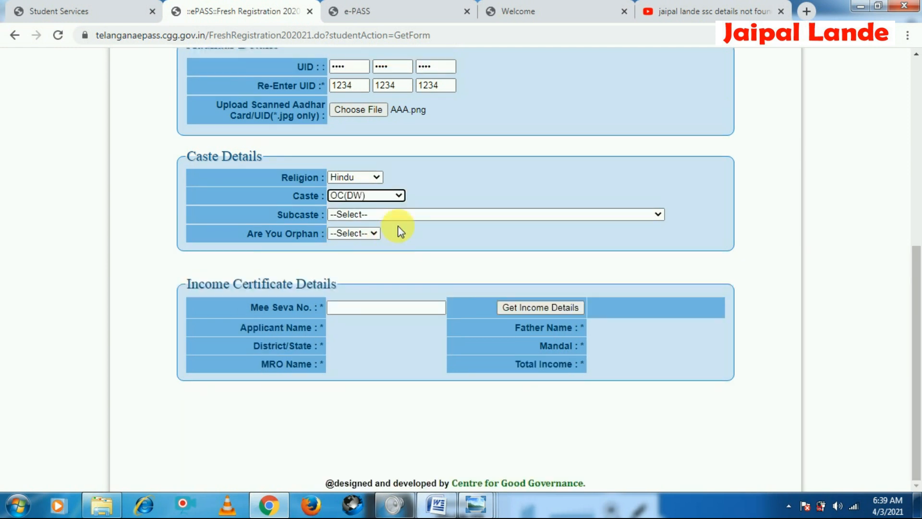
# Change the caste to EBC(LISTED) and review its subcaste list
pyautogui.click(364, 197)
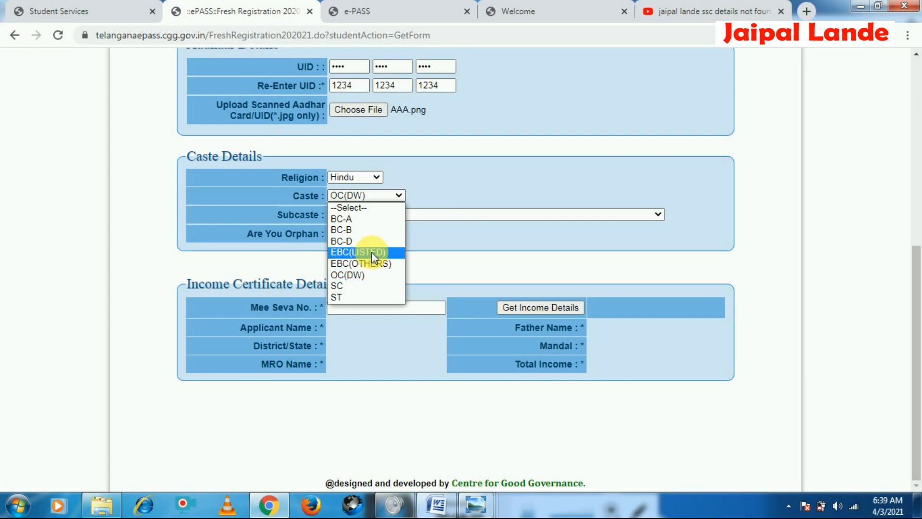
pyautogui.click(367, 252)
pyautogui.click(363, 213)
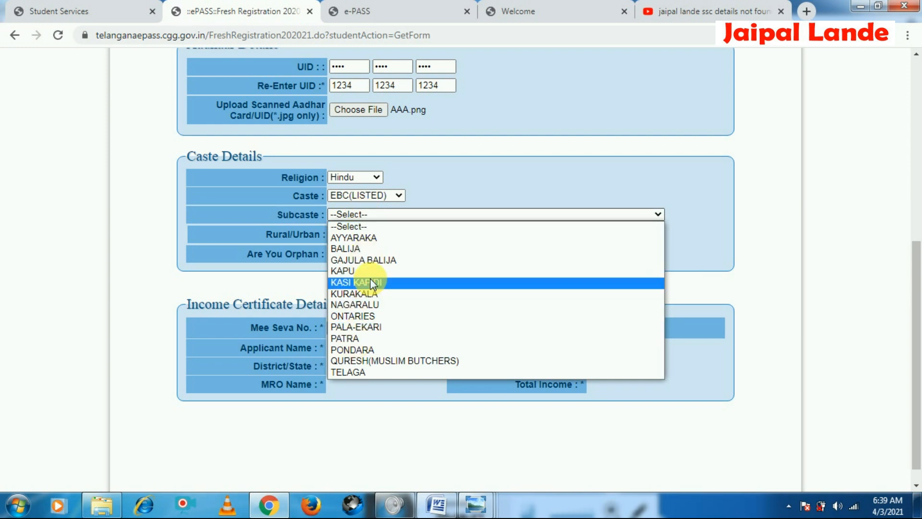
pyautogui.click(380, 216)
# Change the caste to EBC(OTHERS) and enter reddy as the subcaste
pyautogui.scroll(-1, 373, 189)
pyautogui.click(366, 176)
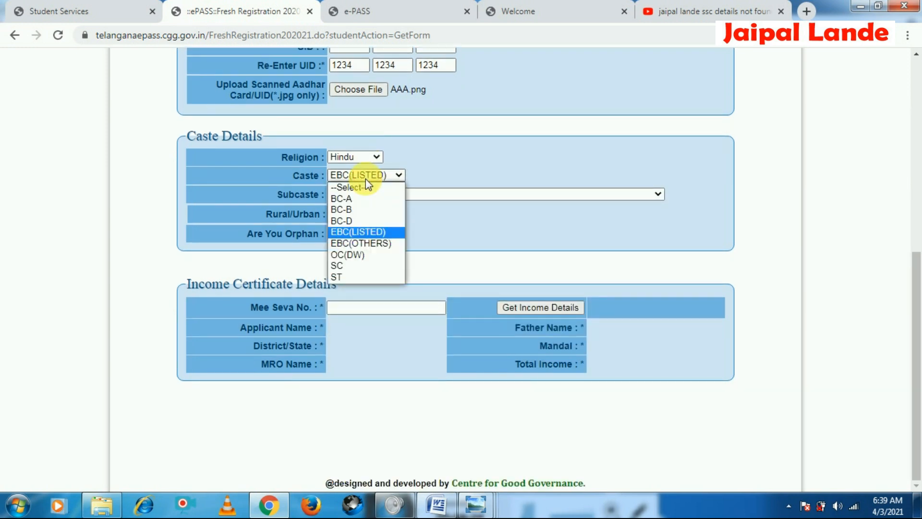
pyautogui.click(382, 243)
pyautogui.click(382, 196)
pyautogui.write('reddy')
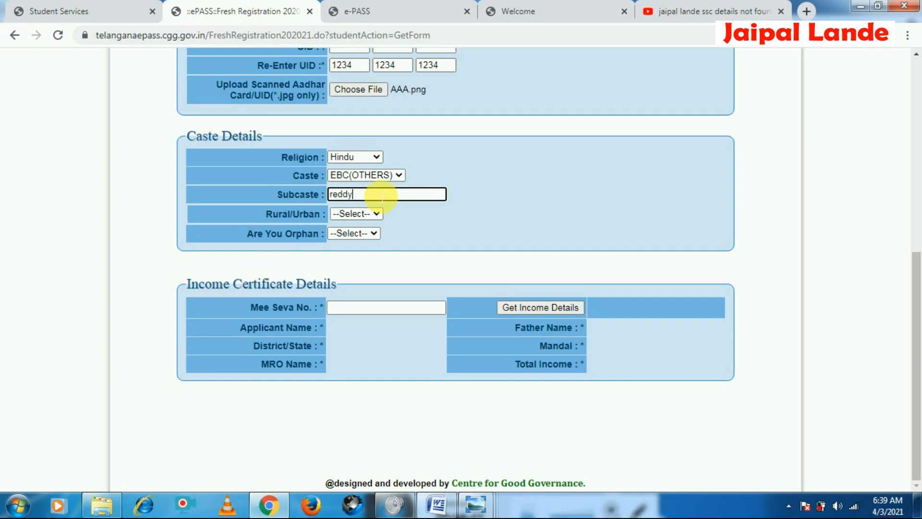
# Review the student eligibility income criteria on the Who are Eligible page, highlighting the SC & ST line
pyautogui.click(355, 215)
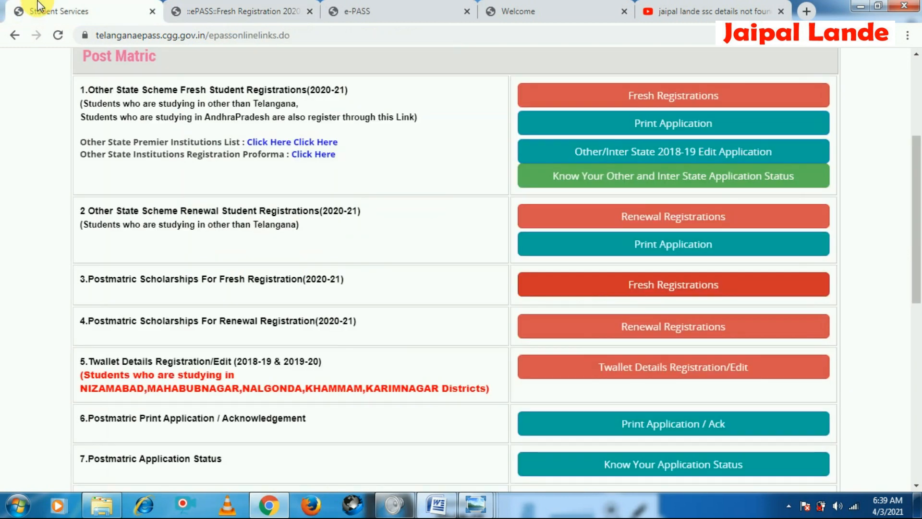
pyautogui.click(413, 7)
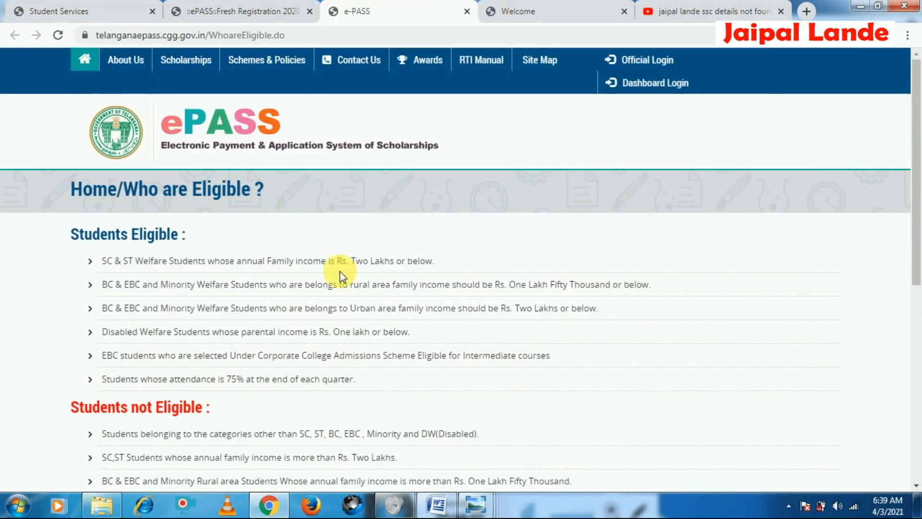
pyautogui.scroll(-4, 240, 240)
pyautogui.scroll(3, 142, 205)
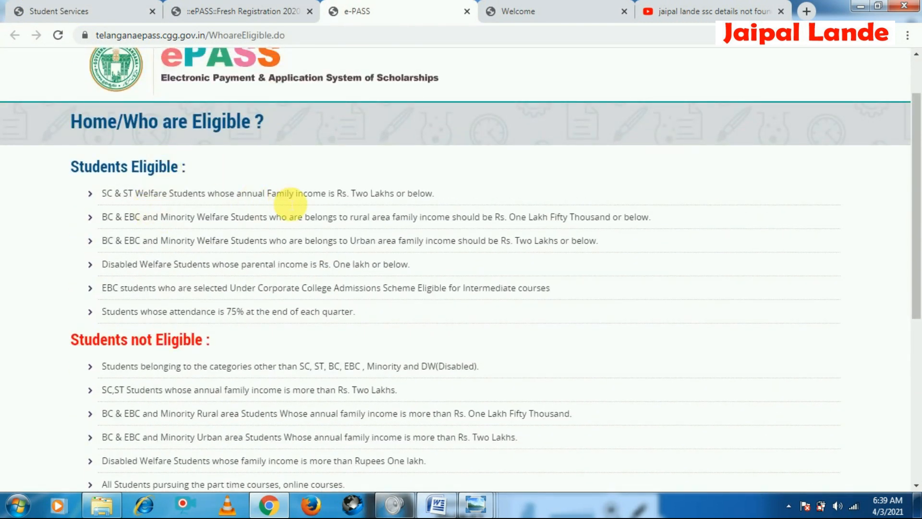
pyautogui.moveTo(435, 194); pyautogui.dragTo(45, 195)
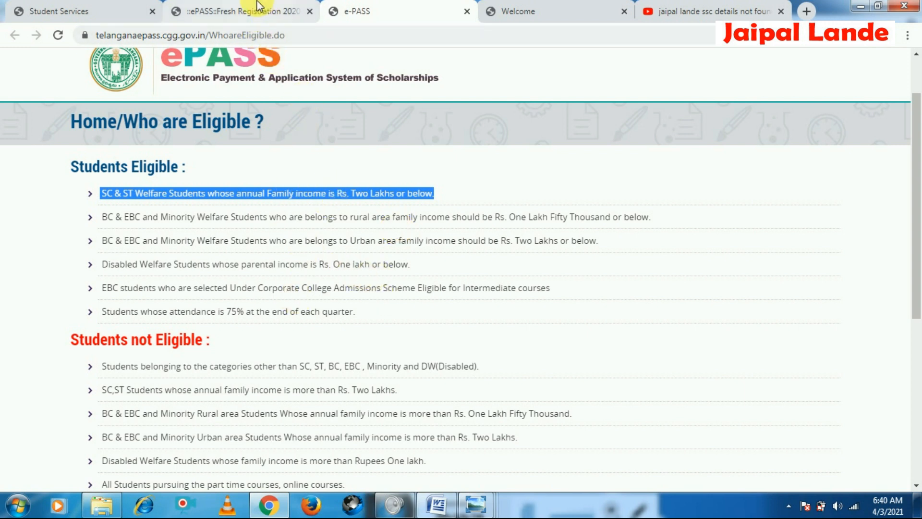
# Open the sample screenshot 3-1 to review how the caste and income certificate sections should be filled
pyautogui.click(236, 11)
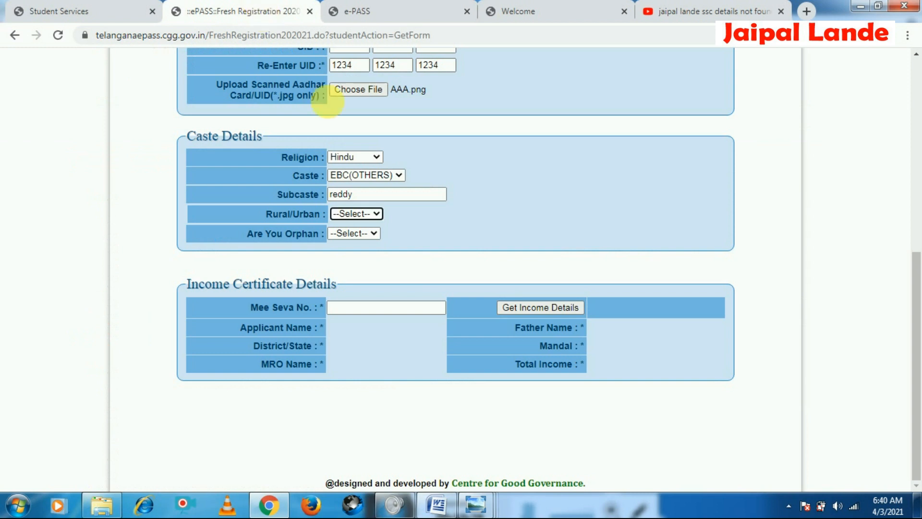
pyautogui.click(373, 220)
pyautogui.click(481, 227)
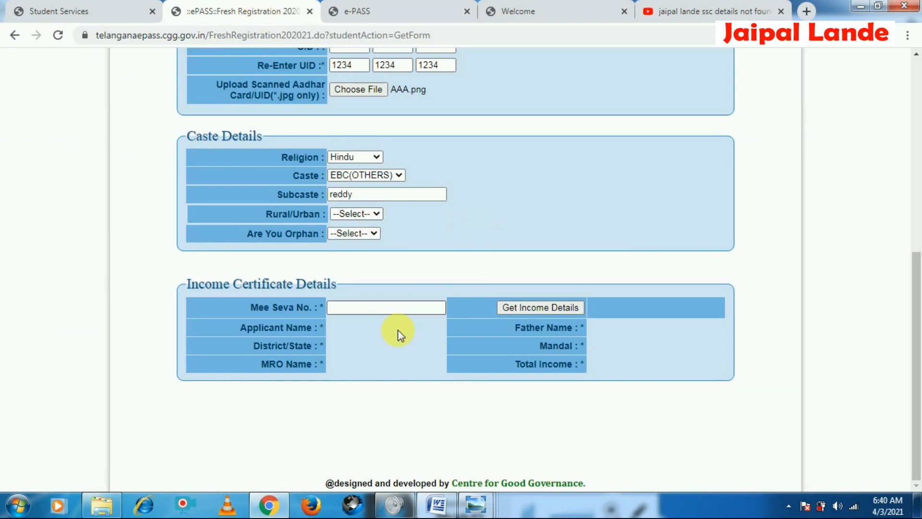
pyautogui.click(365, 214)
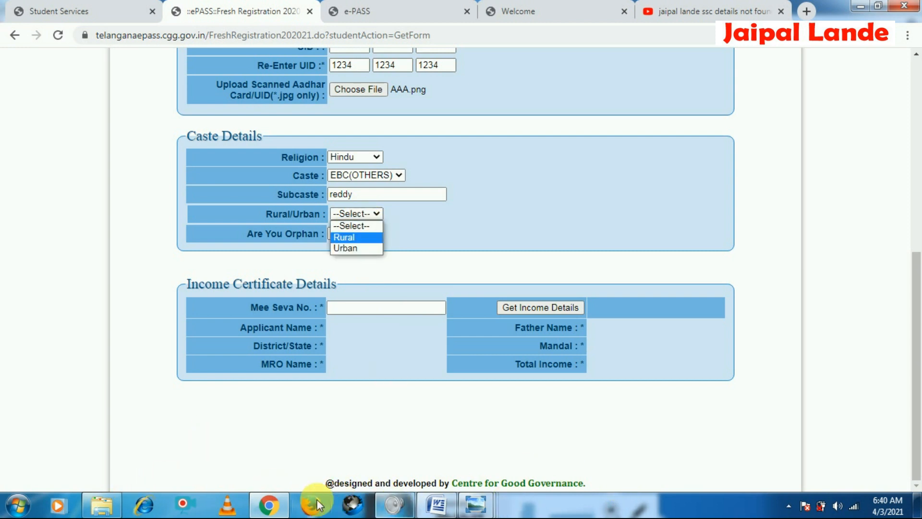
pyautogui.click(98, 510)
pyautogui.click(587, 329)
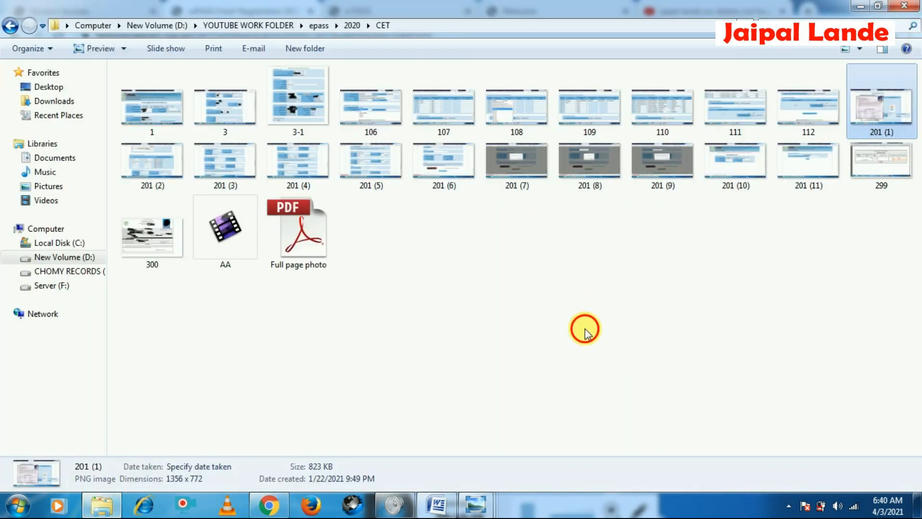
pyautogui.doubleClick(327, 107)
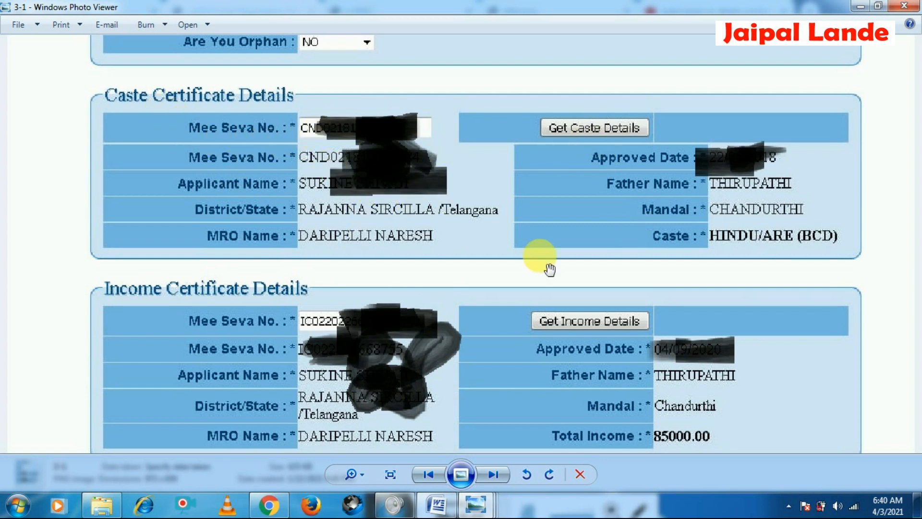
pyautogui.moveTo(231, 371); pyautogui.dragTo(316, 267)
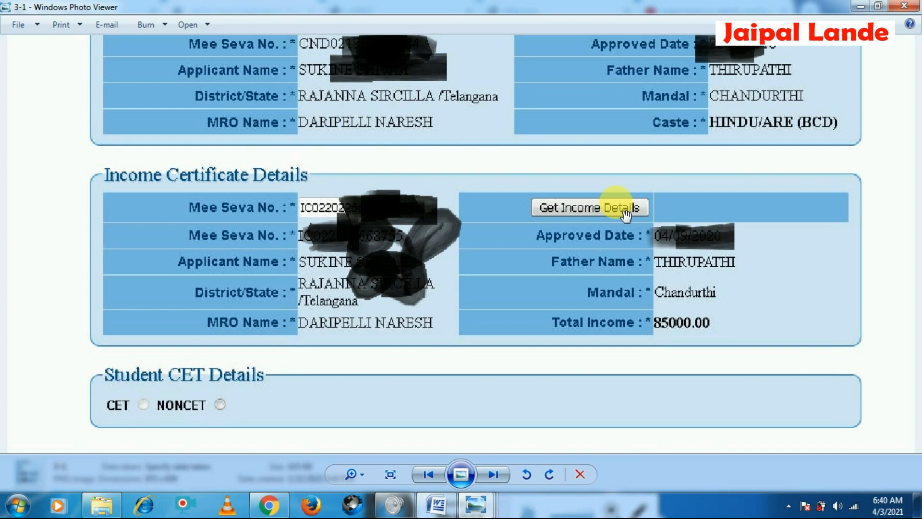
pyautogui.scroll(2, 165, 165)
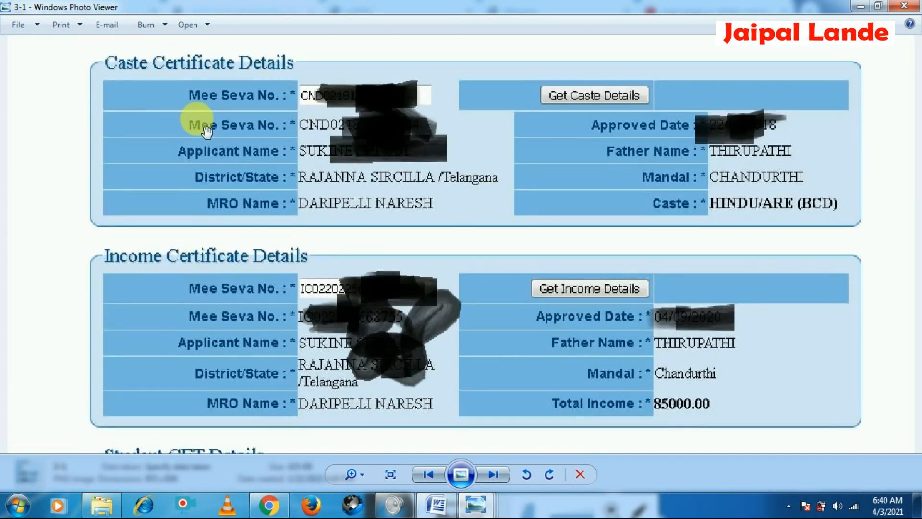
pyautogui.scroll(-2, 580, 300)
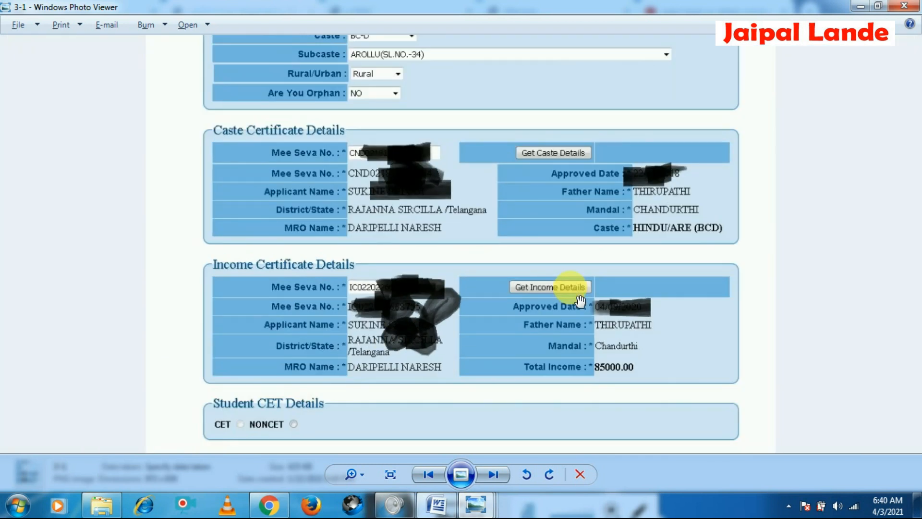
pyautogui.hotkey('alt', 'F4')
pyautogui.click(267, 512)
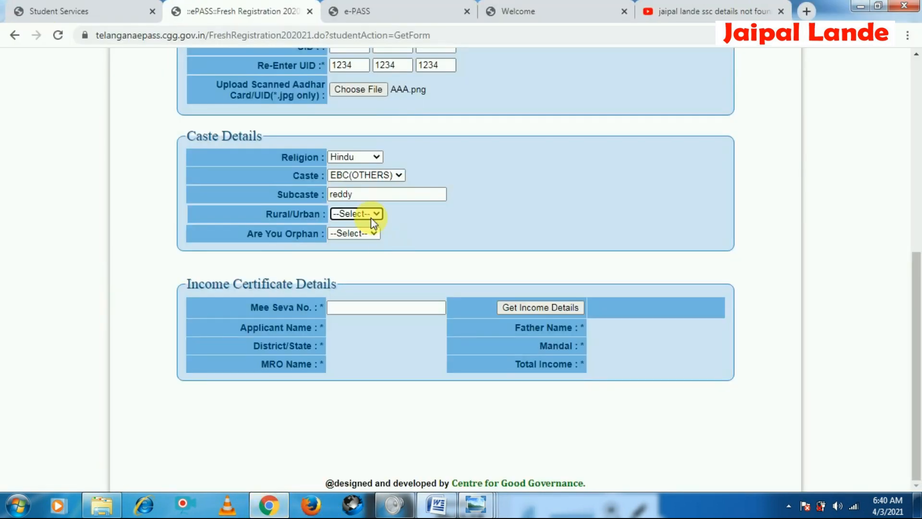
# Set Rural/Urban to Rural and answer YES to Are You Orphan
pyautogui.click(363, 234)
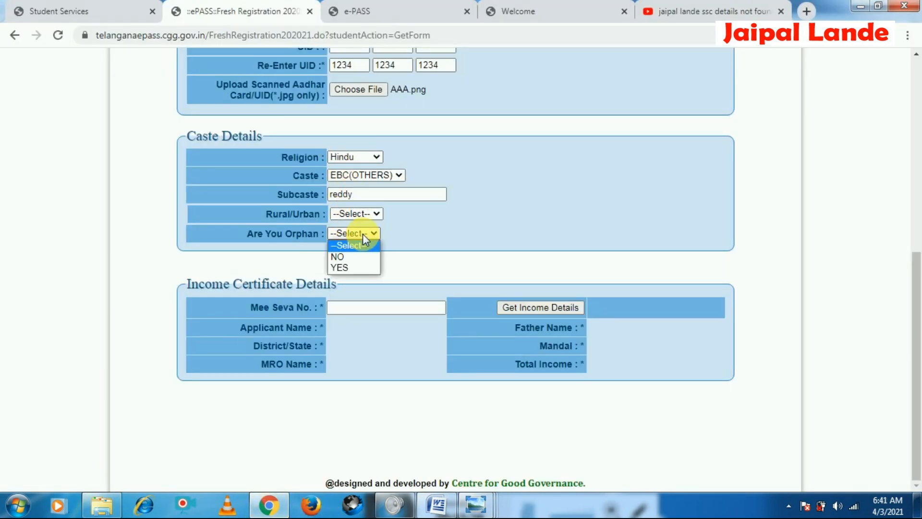
pyautogui.click(342, 158)
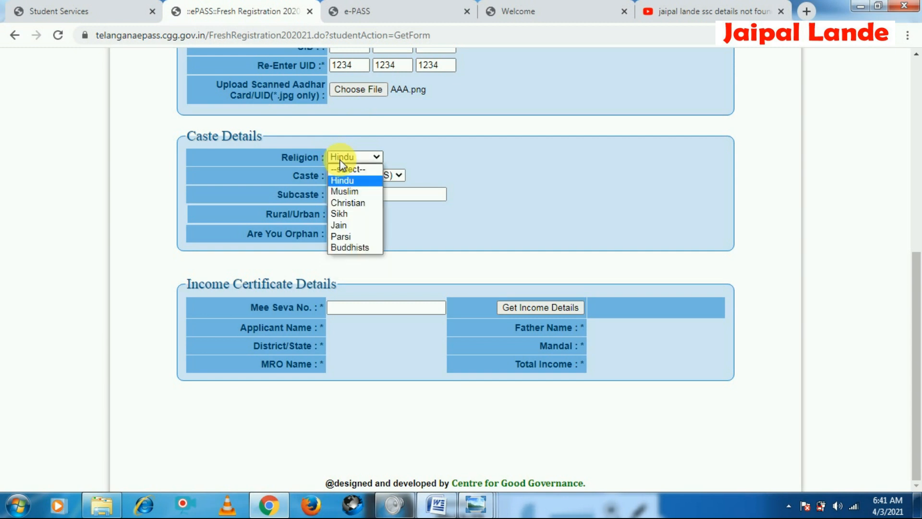
pyautogui.click(356, 185)
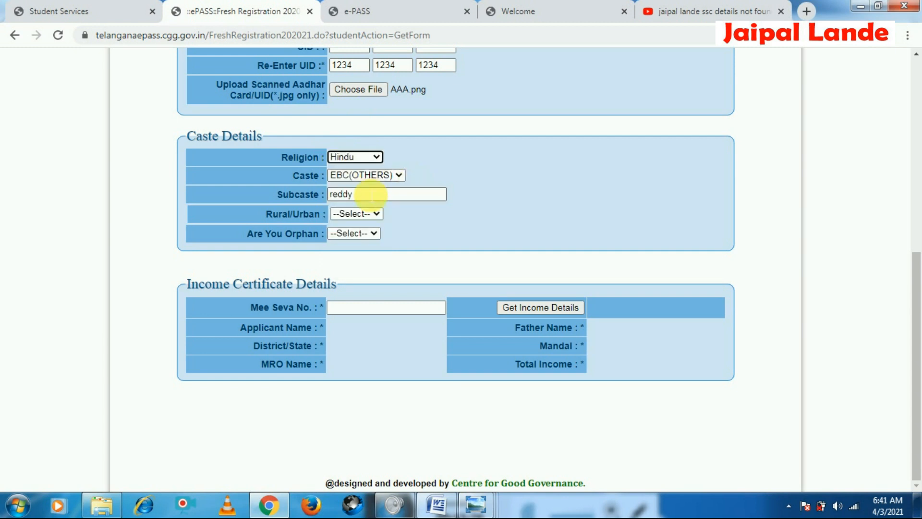
pyautogui.click(356, 215)
pyautogui.click(350, 237)
pyautogui.click(355, 233)
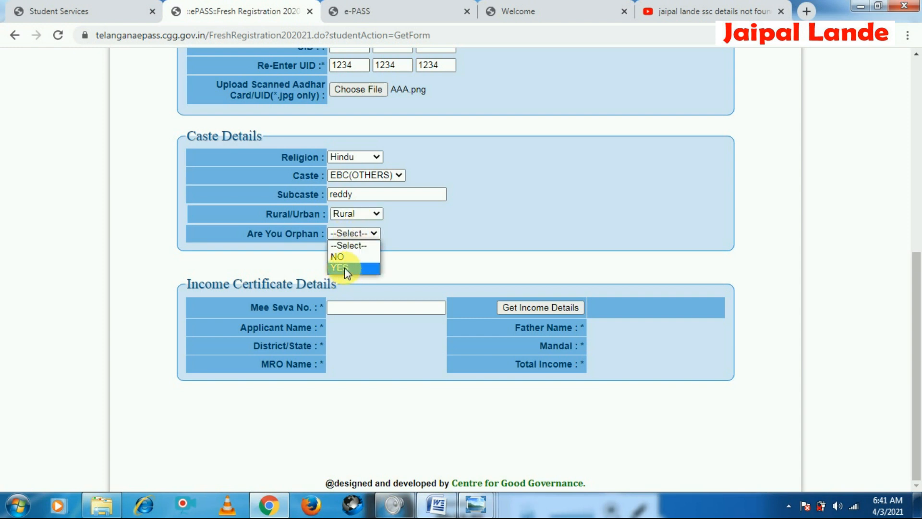
pyautogui.click(345, 267)
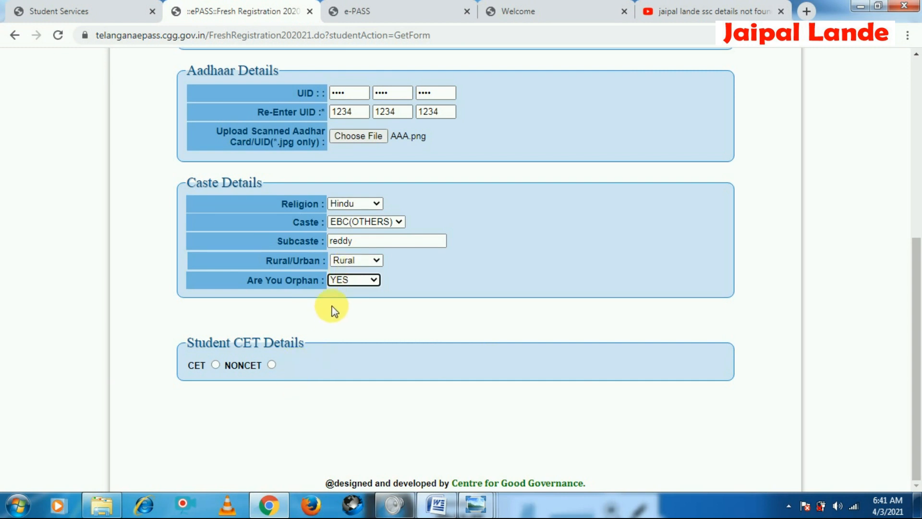
# Switch the orphan answer to NO and back to YES
pyautogui.click(344, 275)
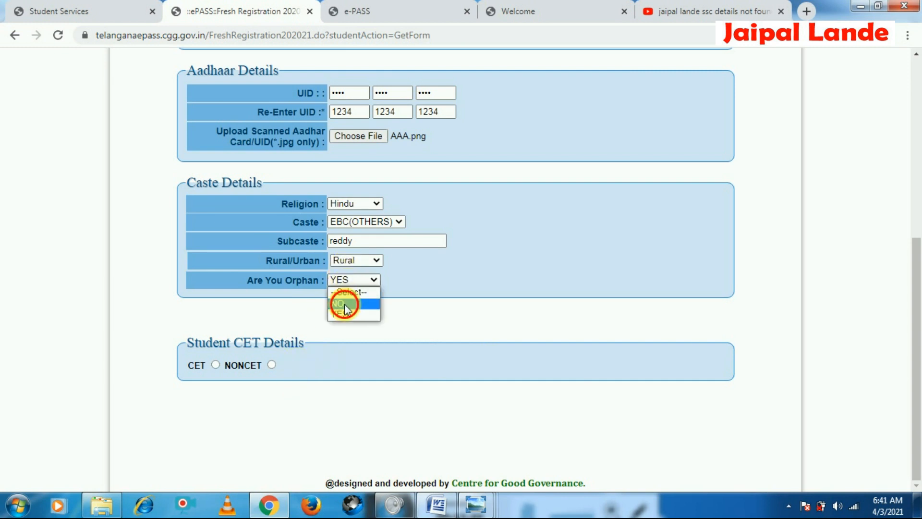
pyautogui.click(345, 304)
pyautogui.click(360, 234)
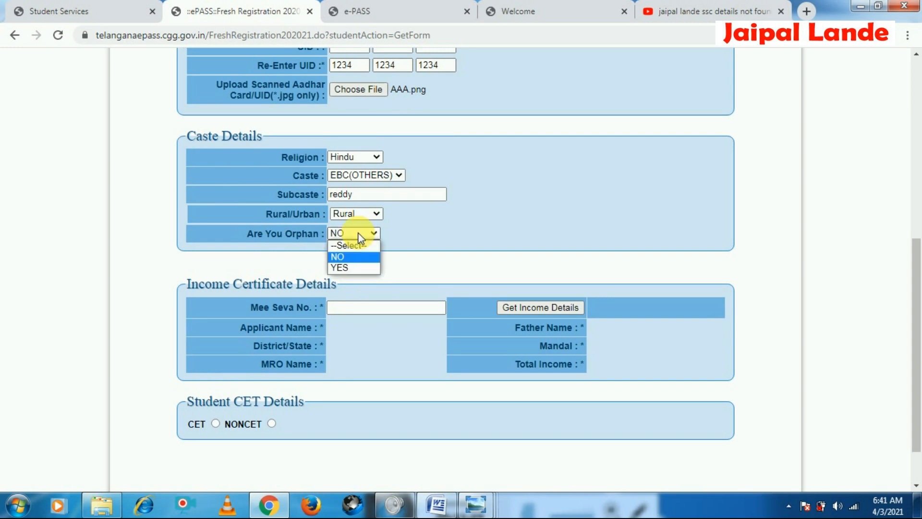
pyautogui.click(349, 267)
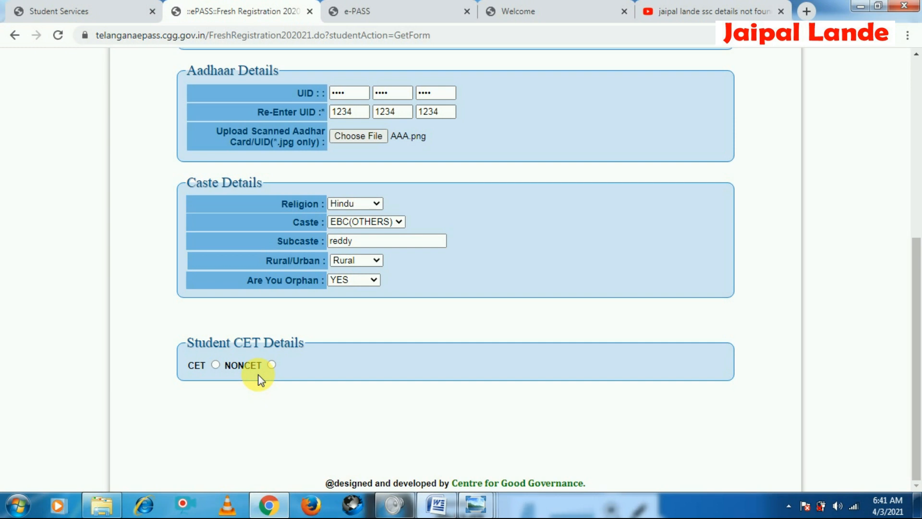
# Choose NONCET for the CET details and set the college district to KARIMNAGAR
pyautogui.click(271, 365)
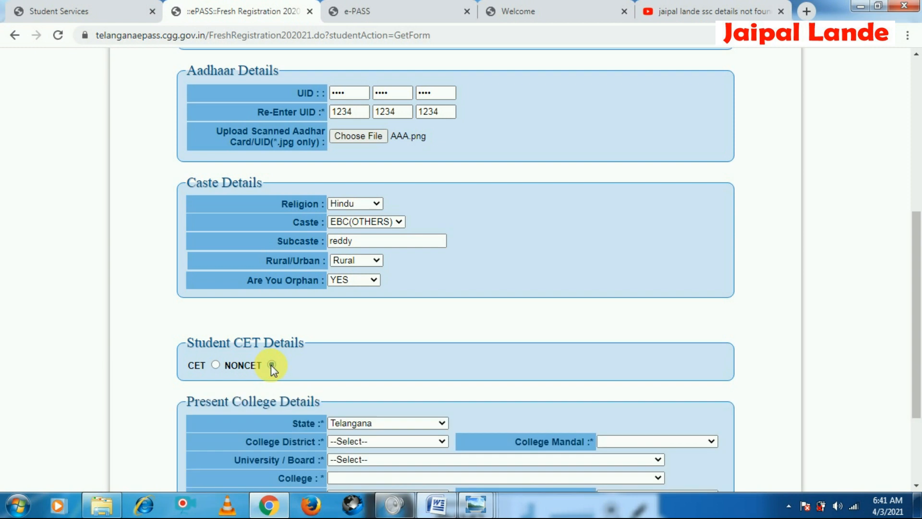
pyautogui.scroll(-3, 650, 371)
pyautogui.click(405, 290)
pyautogui.click(405, 290)
pyautogui.click(400, 305)
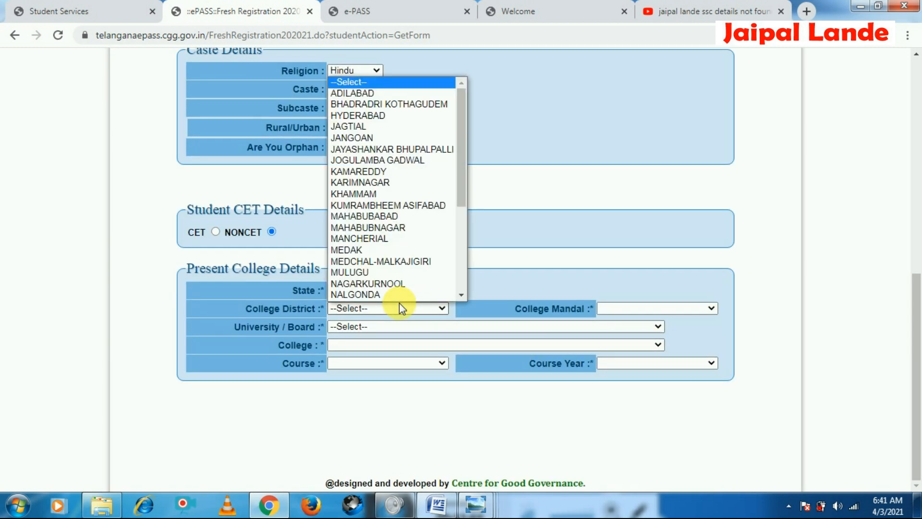
pyautogui.scroll(-1, 391, 299)
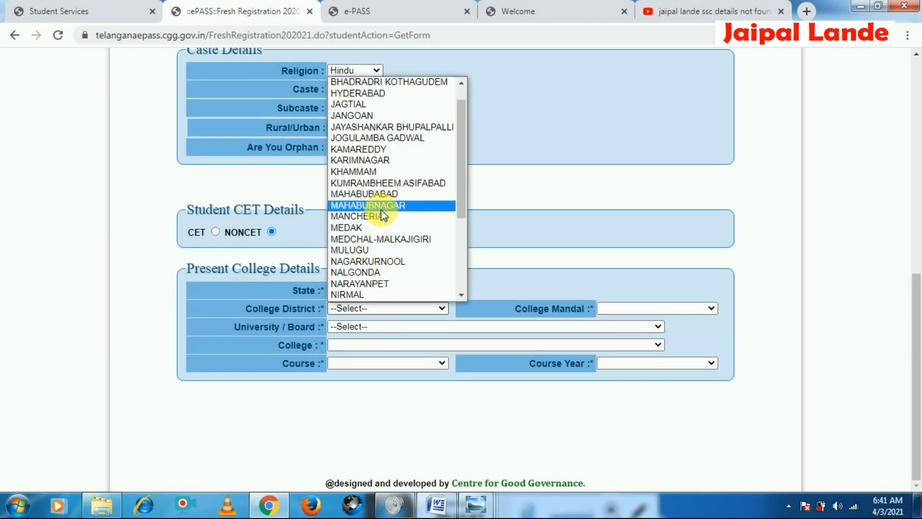
pyautogui.click(392, 161)
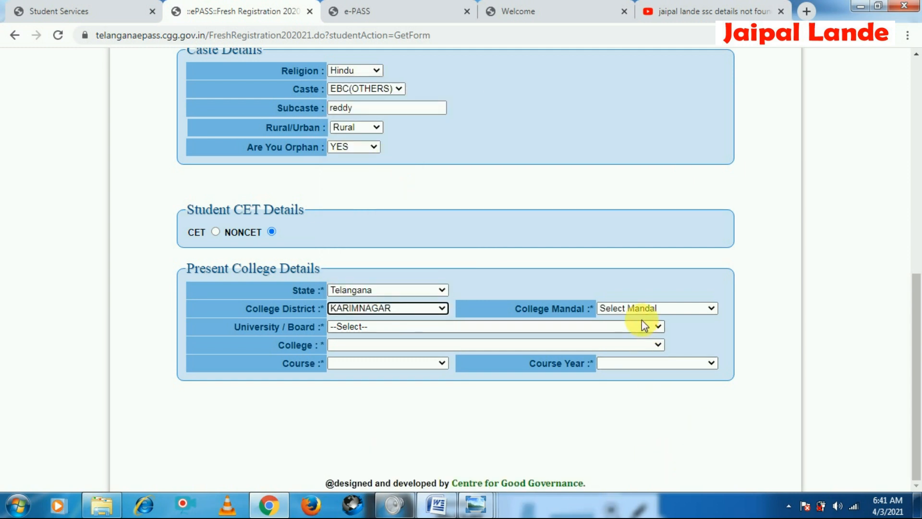
# Set the college mandal to KARIMNAGAR and the university to KALOJI NARAYANA RAO UNIVERSITY OF HEALTH SCIENCES WARANGAL
pyautogui.click(641, 308)
pyautogui.press('k')
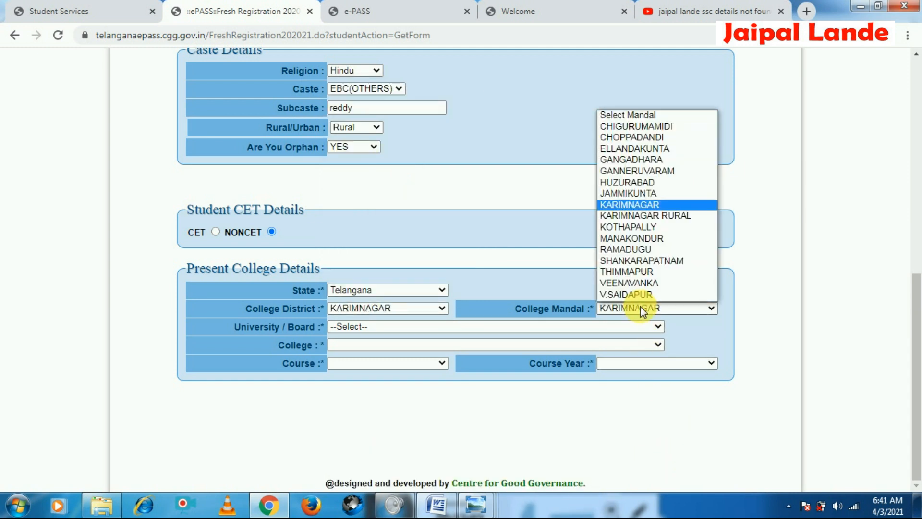
pyautogui.press('Return')
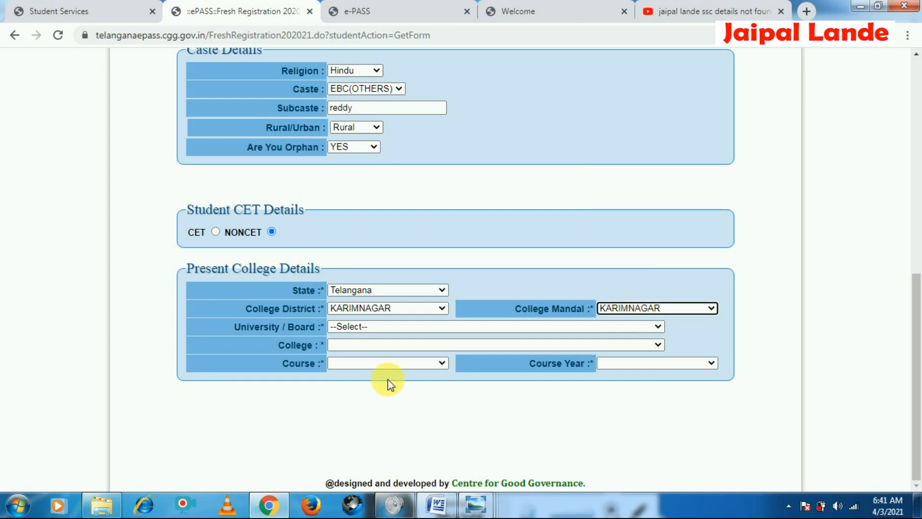
pyautogui.click(369, 329)
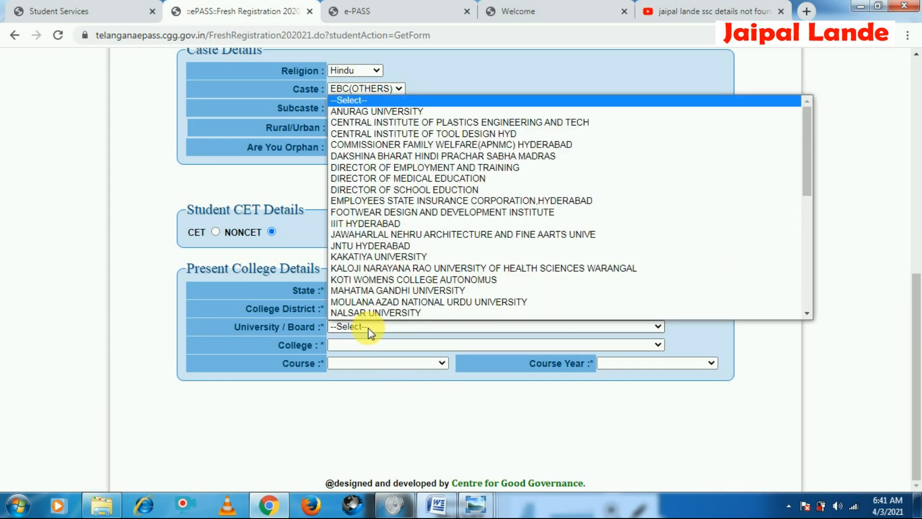
pyautogui.press('k')
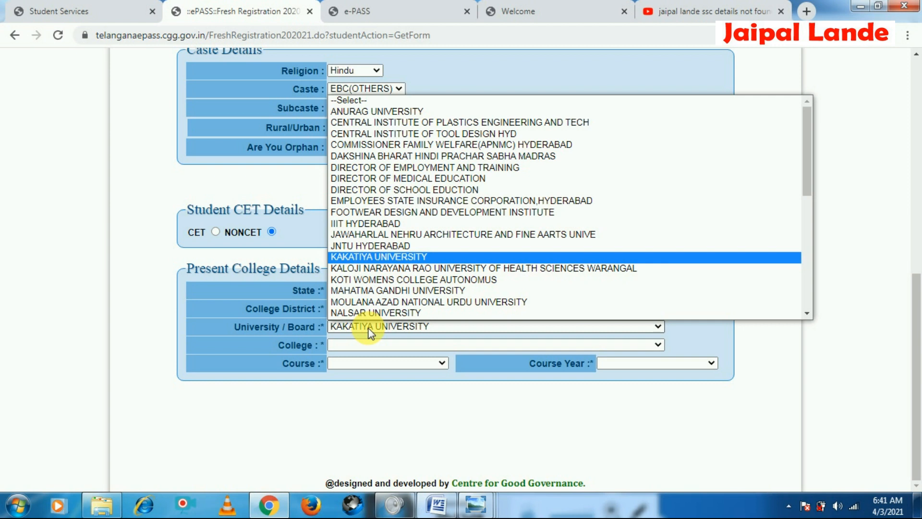
pyautogui.scroll(-1, 381, 287)
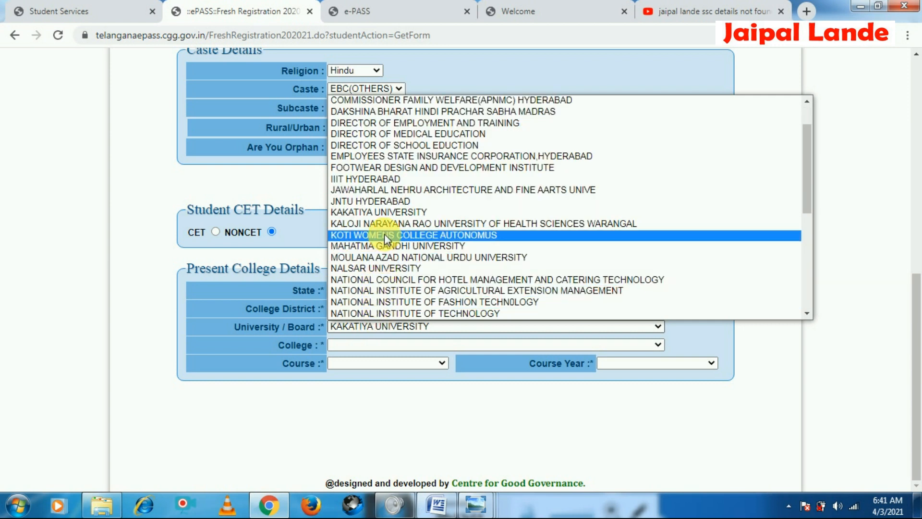
pyautogui.press('k')
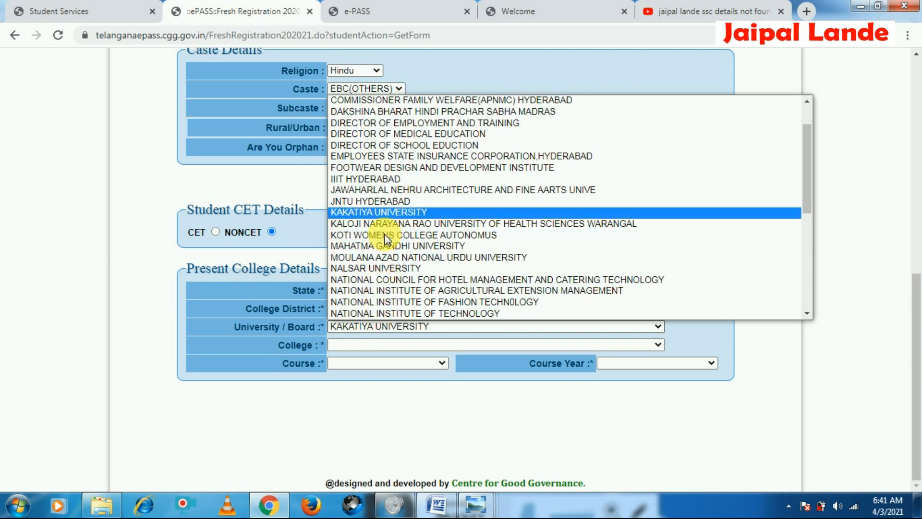
pyautogui.click(388, 224)
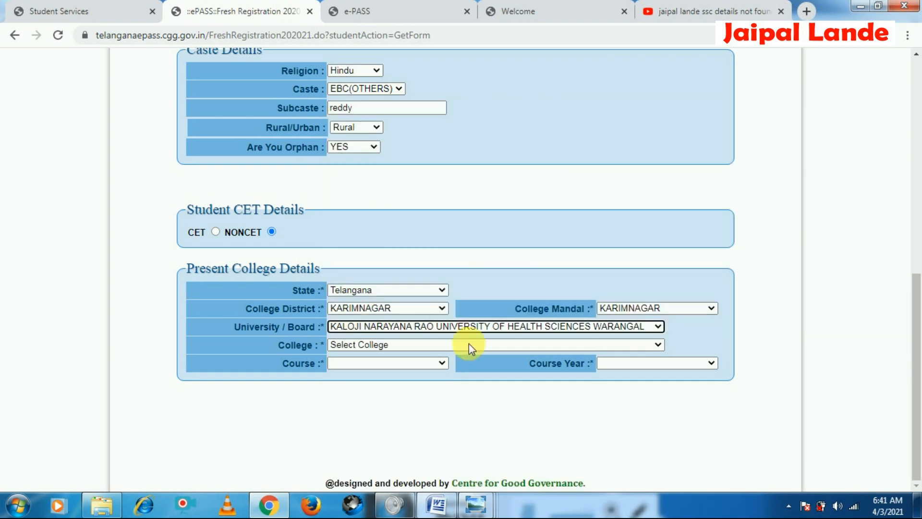
# Select SHIVANANDA COLLEGE OF NURSING-22951 as the college
pyautogui.click(363, 351)
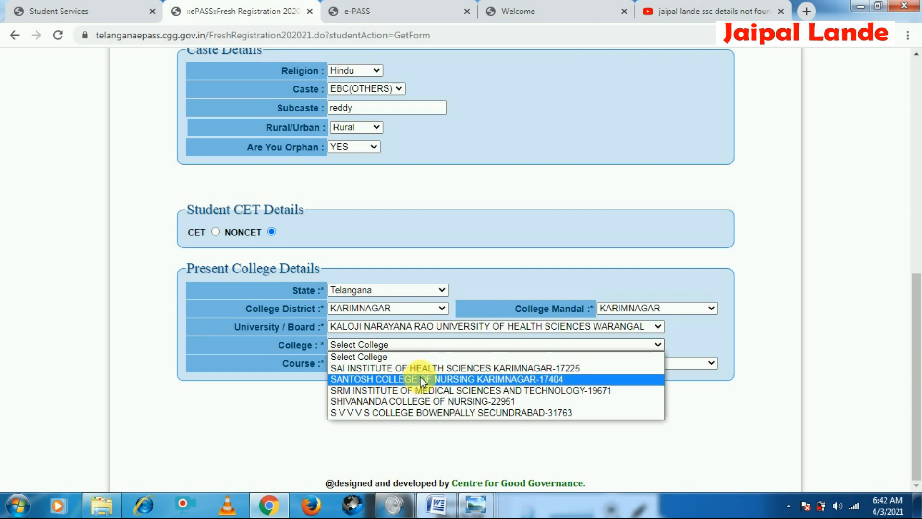
pyautogui.click(447, 402)
# Set the course to BSC (NURSING)(1252) and the course year to 1
pyautogui.click(399, 362)
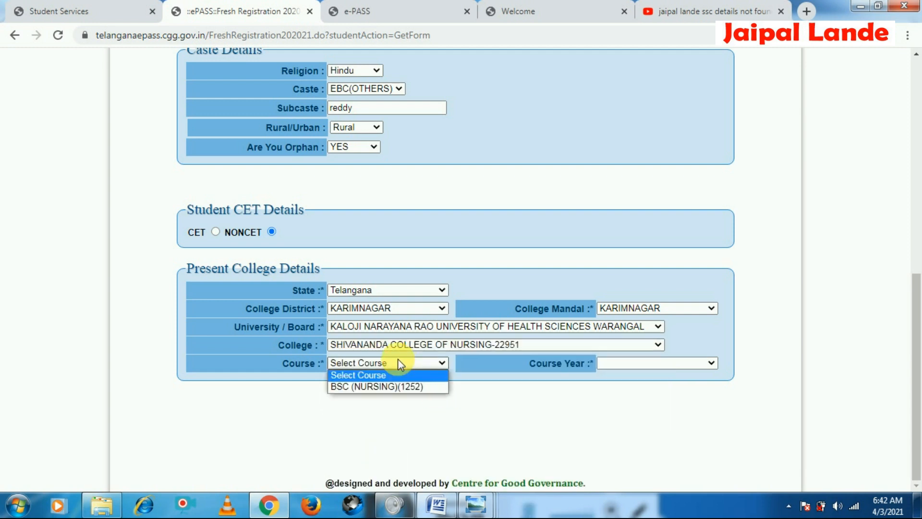
pyautogui.click(398, 388)
pyautogui.click(642, 364)
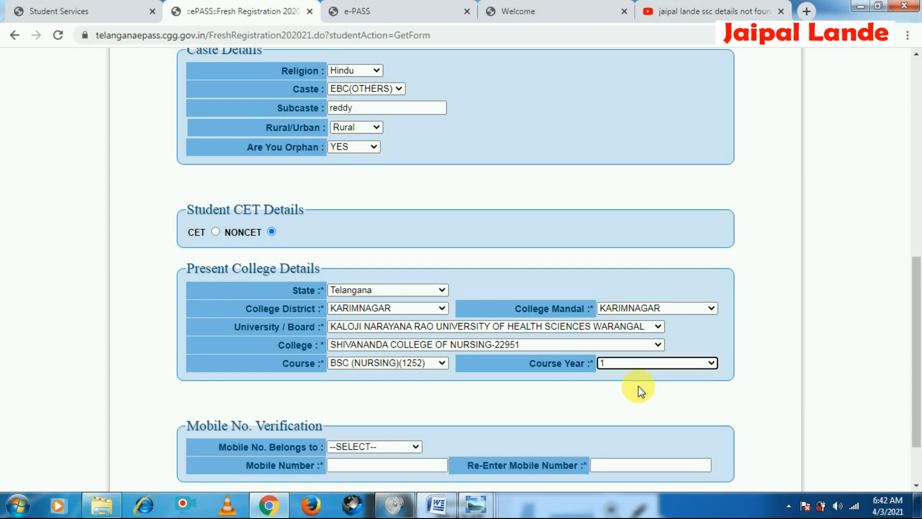
pyautogui.scroll(-2, 639, 386)
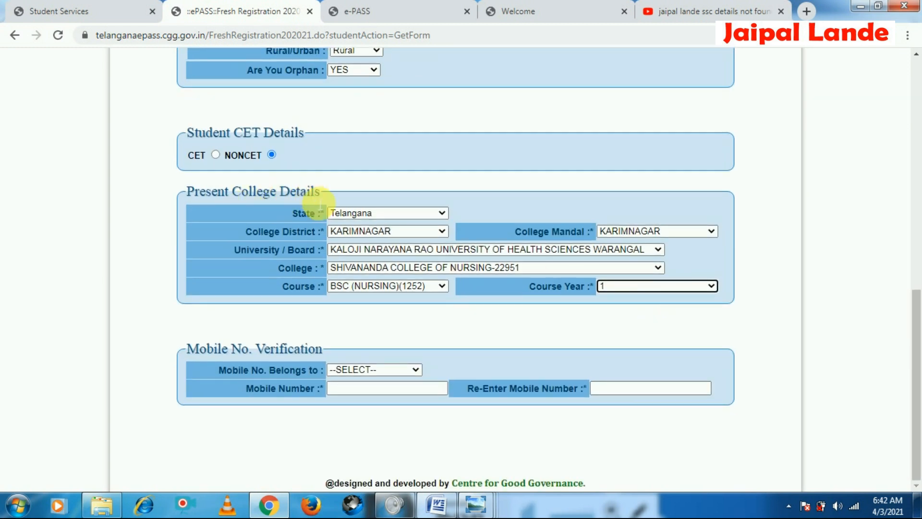
# Set the present college district and the college mandal both to JAGTIAL
pyautogui.click(376, 231)
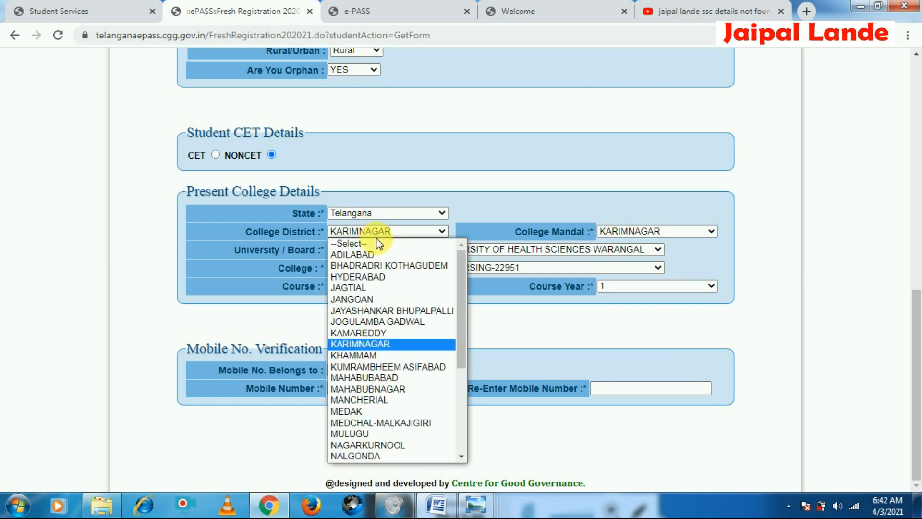
pyautogui.click(380, 288)
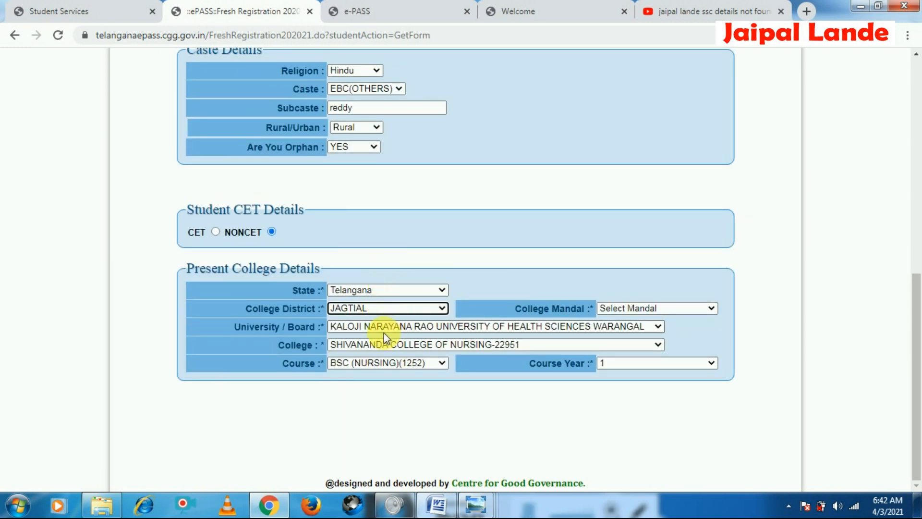
pyautogui.click(646, 310)
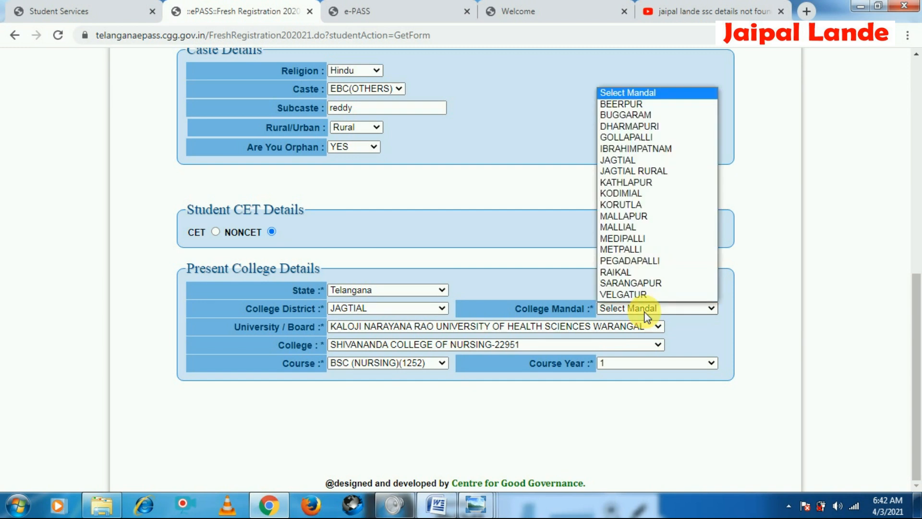
pyautogui.press('j')
pyautogui.click(646, 315)
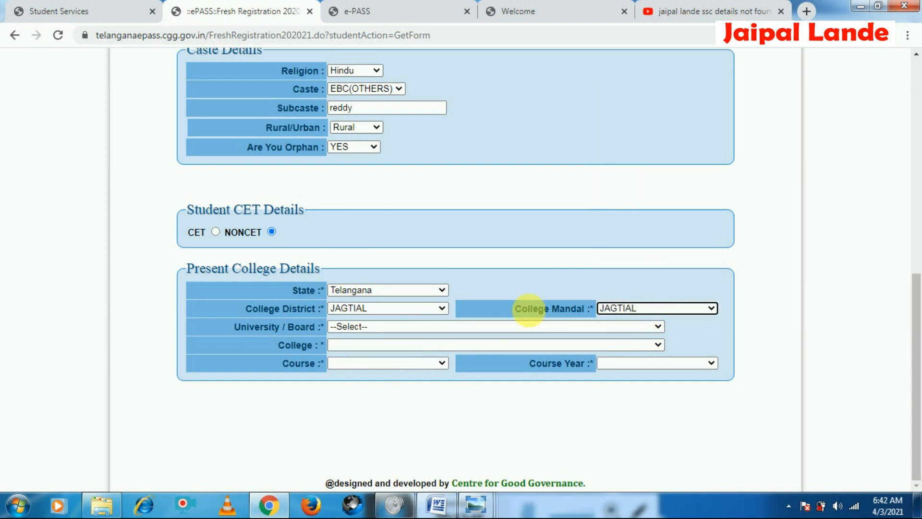
# Select KALOJI NARAYANA RAO UNIVERSITY OF HEALTH SCIENCES WARANGAL as university and S V V V S COLLEGE BOWENPALLY SECUNDRABAD-31763 as college
pyautogui.click(360, 328)
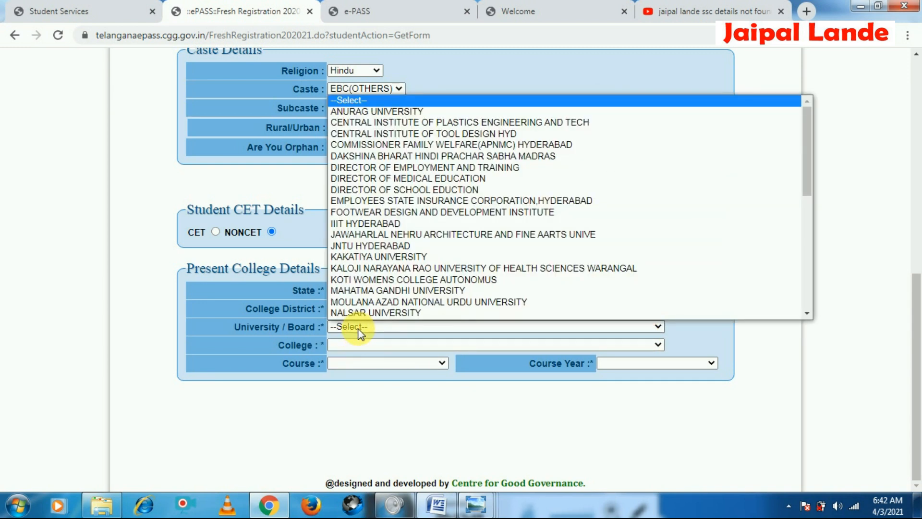
pyautogui.scroll(-1, 366, 307)
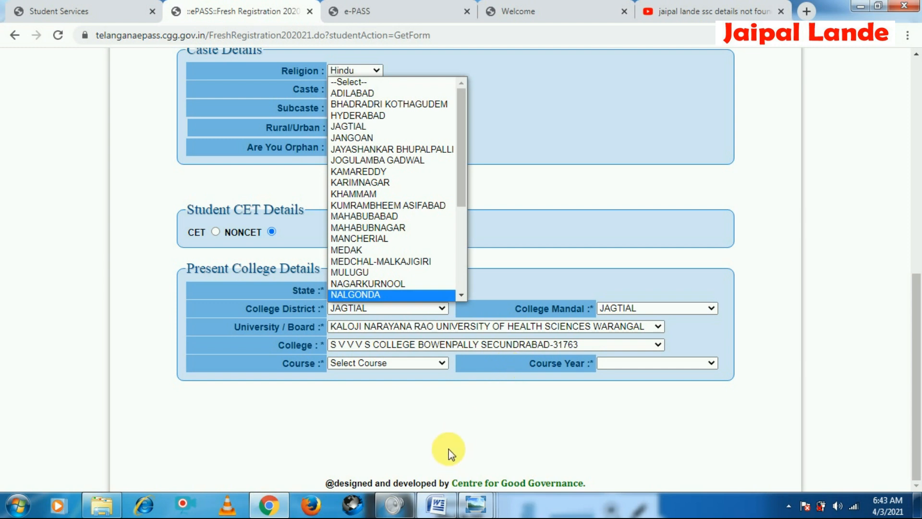
pyautogui.click(403, 433)
# Set the course to BA (BOL)(1022) and the course year to 1
pyautogui.click(386, 363)
pyautogui.click(381, 385)
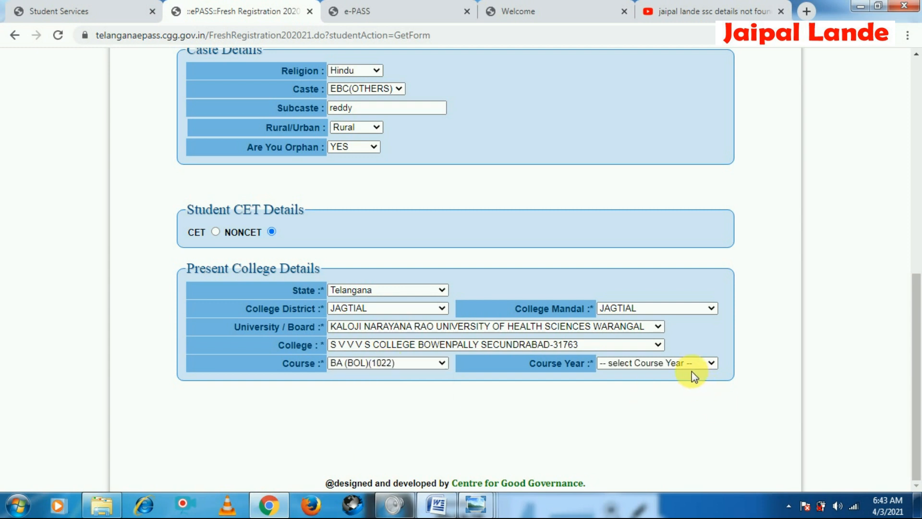
pyautogui.click(669, 364)
pyautogui.click(628, 387)
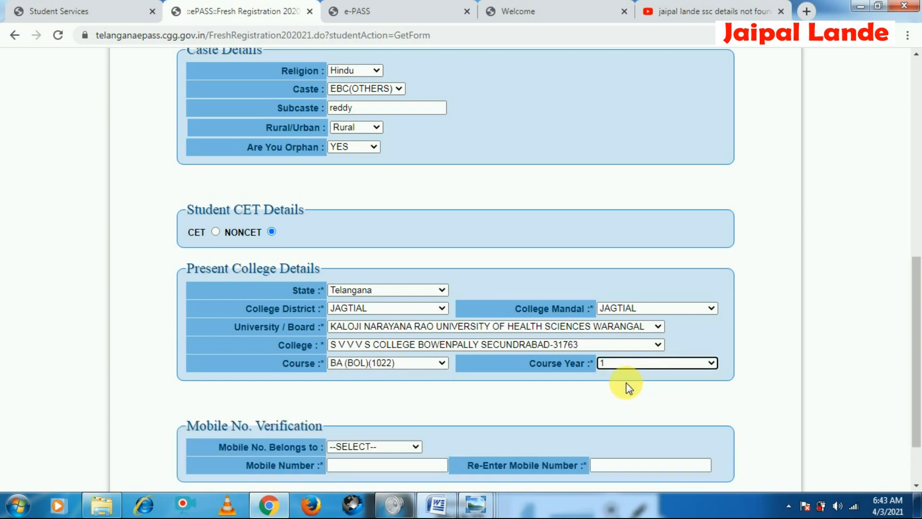
# Open the reference screenshots in the CET folder and page through them to check the mobile verification section
pyautogui.scroll(-2, 619, 398)
pyautogui.click(98, 509)
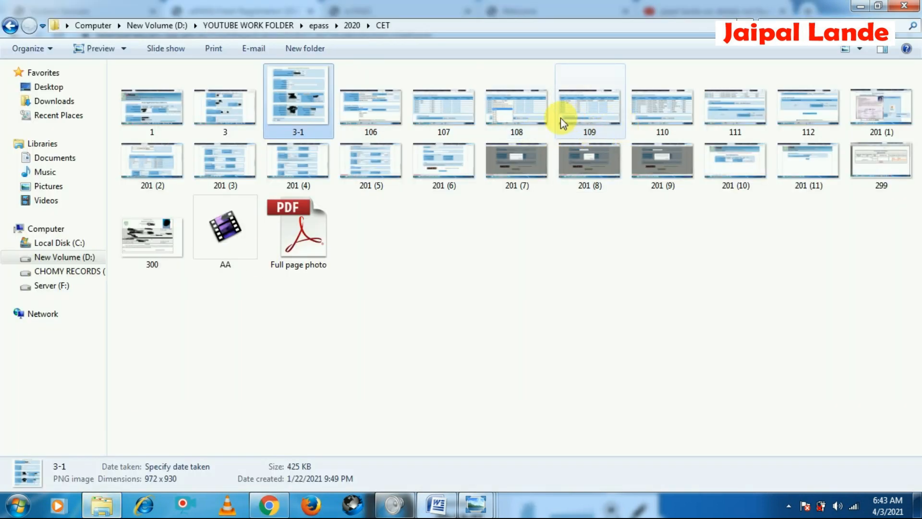
pyautogui.click(395, 112)
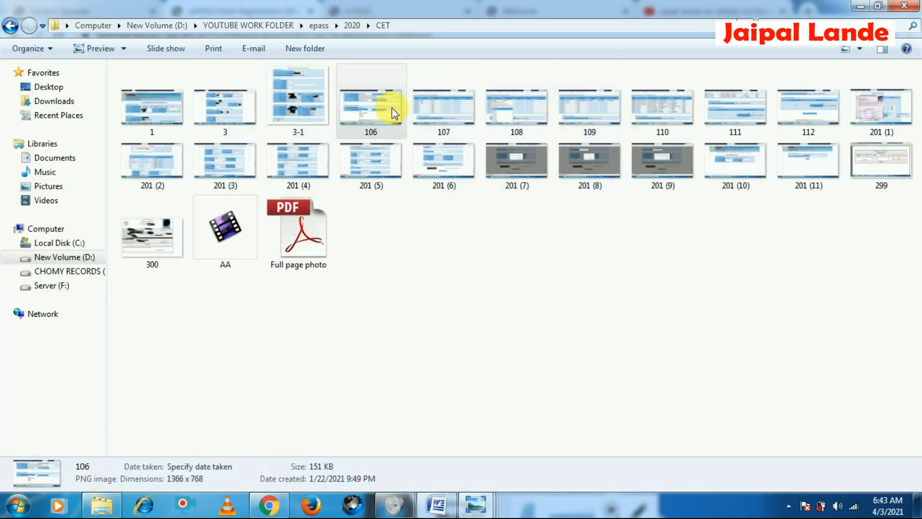
pyautogui.doubleClick(395, 112)
pyautogui.scroll(3, 366, 293)
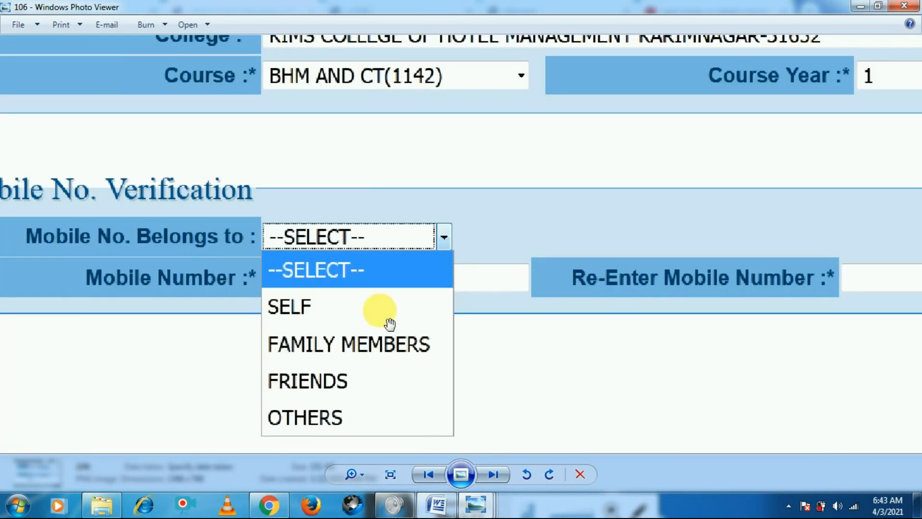
pyautogui.scroll(-1, 336, 399)
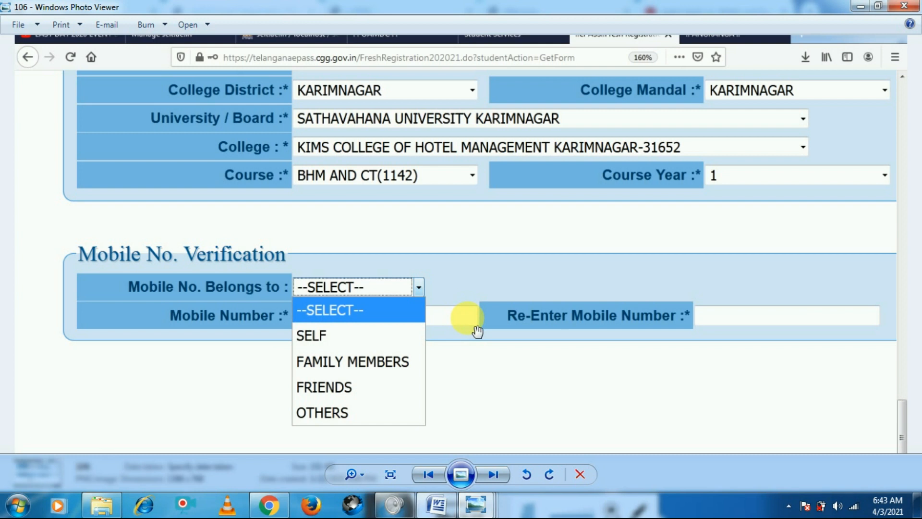
pyautogui.press('Right')
pyautogui.press('Left')
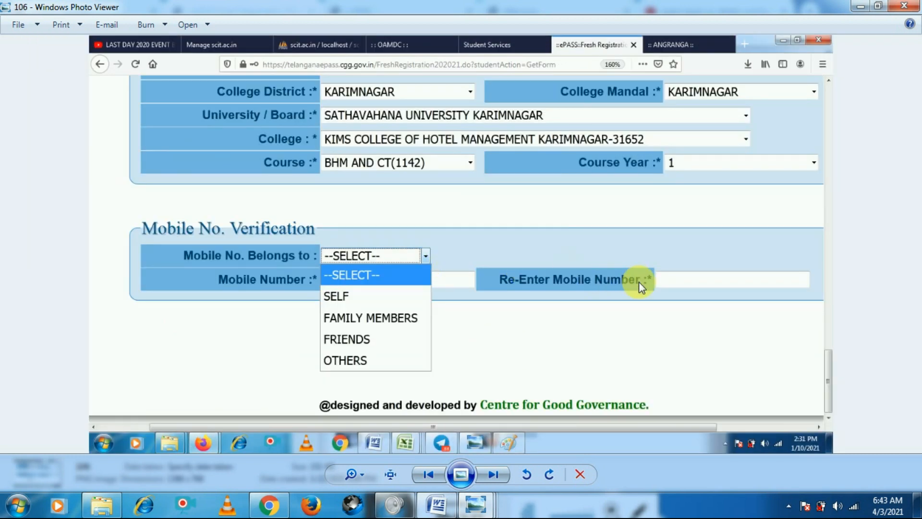
pyautogui.press('Right')
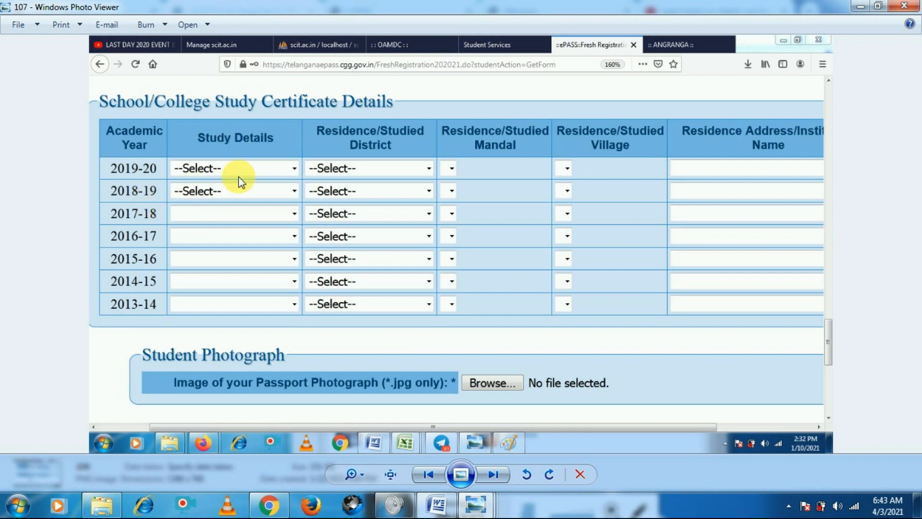
pyautogui.click(269, 504)
# Set the mobile number owner to SELF and enter the student's mobile number in both mobile number fields
pyautogui.click(361, 370)
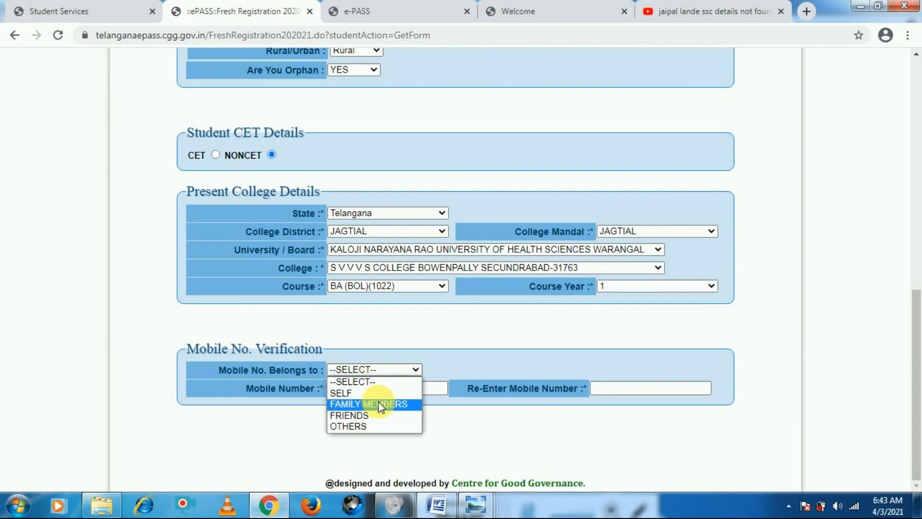
pyautogui.click(378, 393)
pyautogui.click(379, 390)
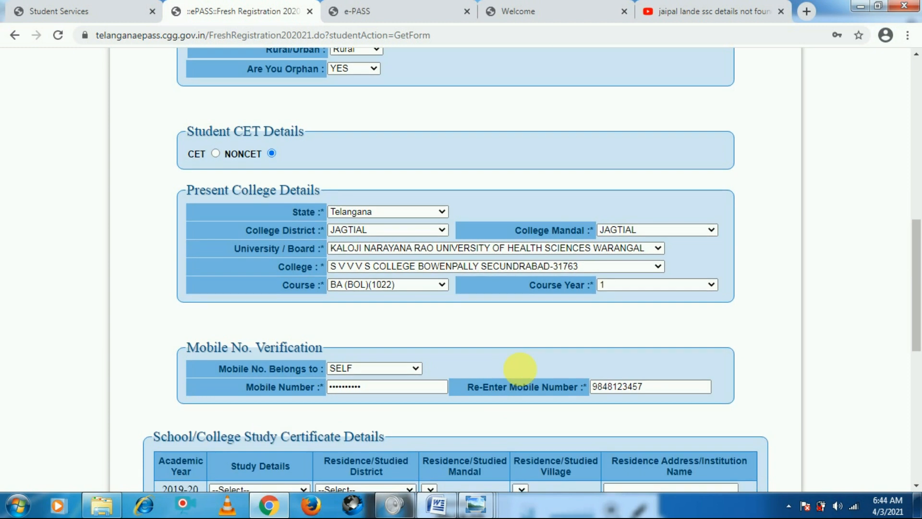
pyautogui.scroll(-5, 521, 391)
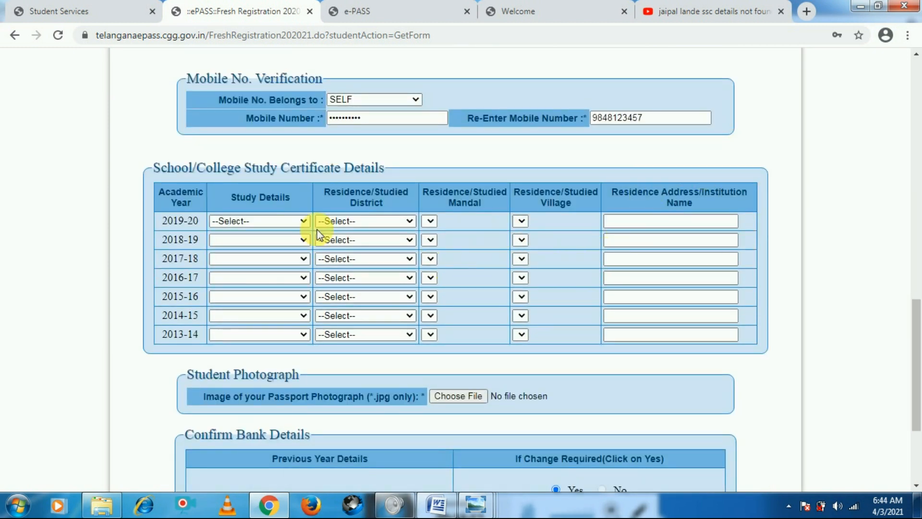
# For 2019-20, set study details to Inter/Diploma/ITI/Integrated Course 2nd Year and the district to Telangana-JANGOAN
pyautogui.click(237, 221)
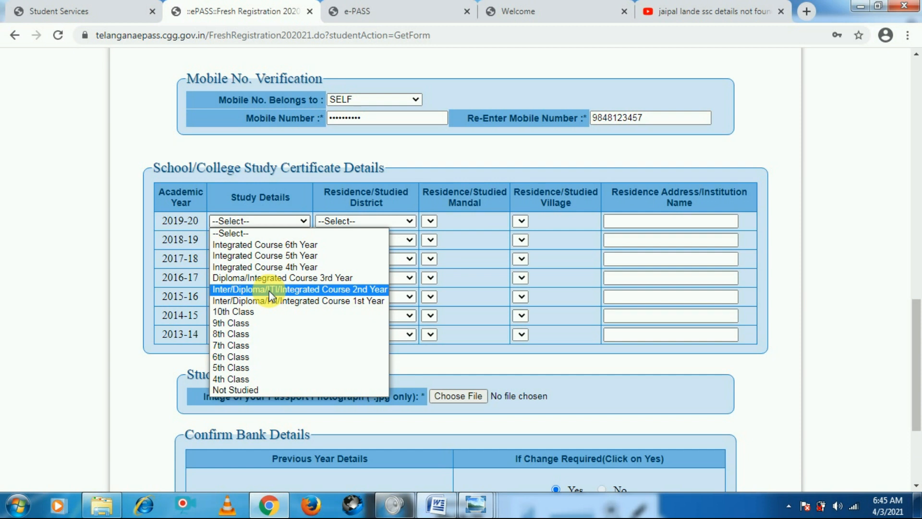
pyautogui.click(290, 288)
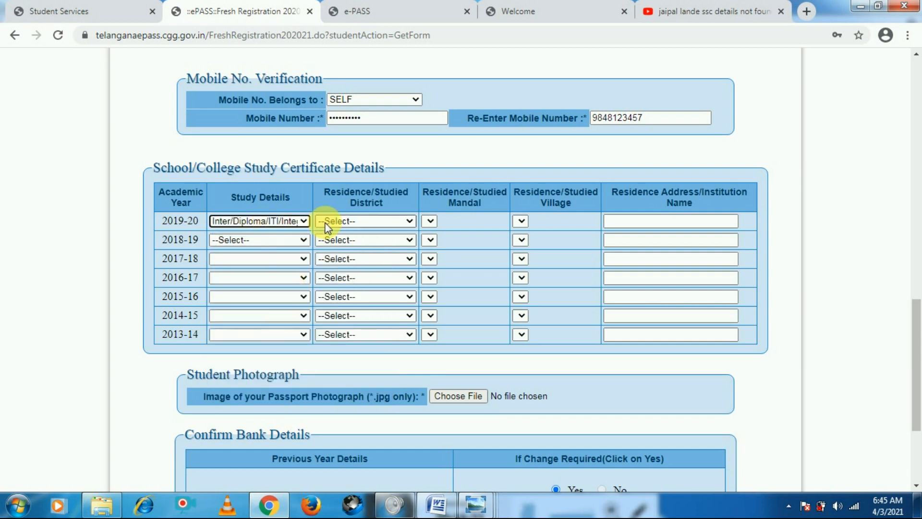
pyautogui.click(350, 221)
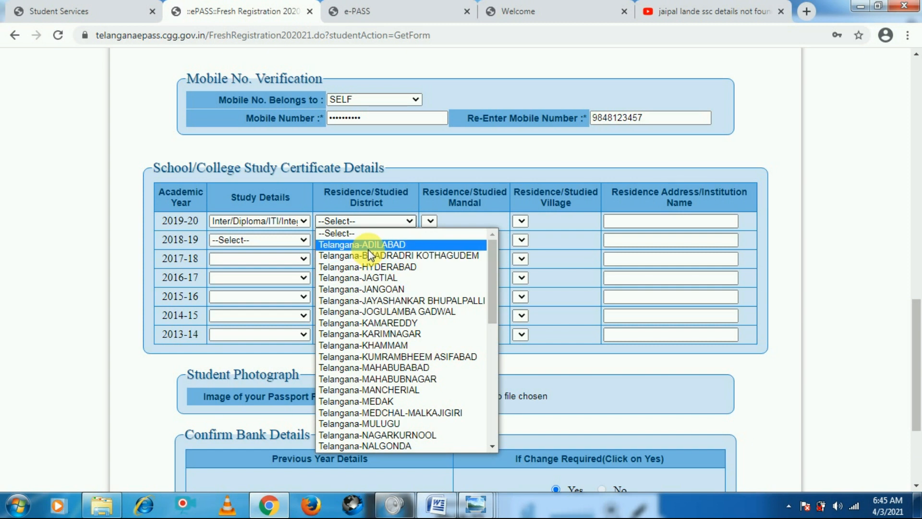
pyautogui.click(370, 289)
# Set the 2019-20 residence mandal to BACHANNAPET and the village to DUBBAGUNTAPALLE
pyautogui.click(471, 222)
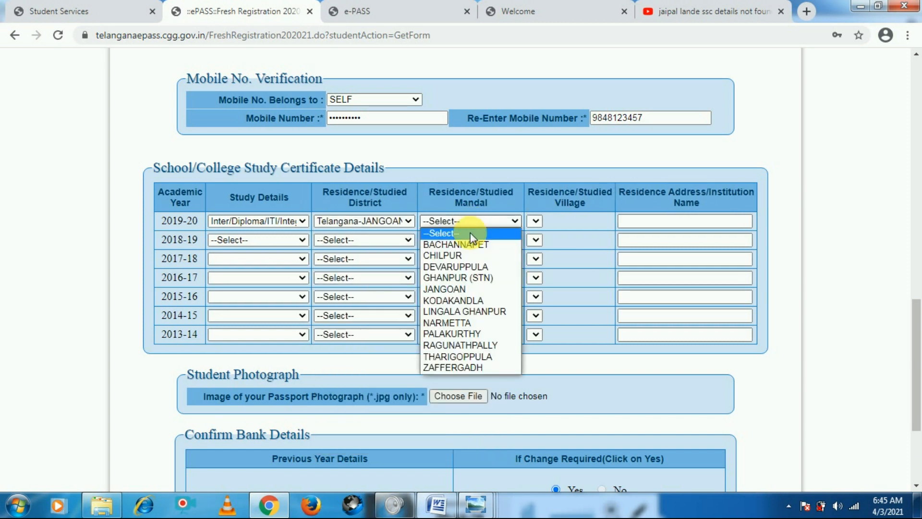
pyautogui.click(475, 246)
pyautogui.click(546, 220)
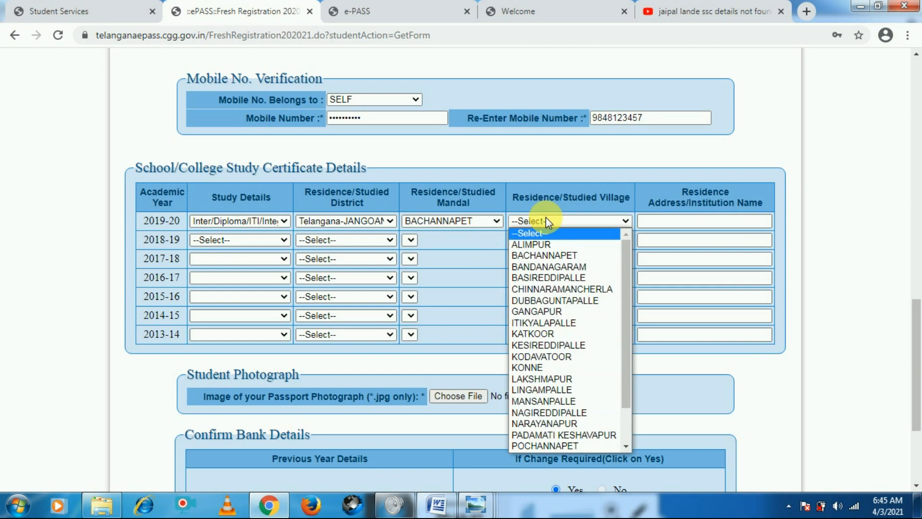
pyautogui.click(538, 301)
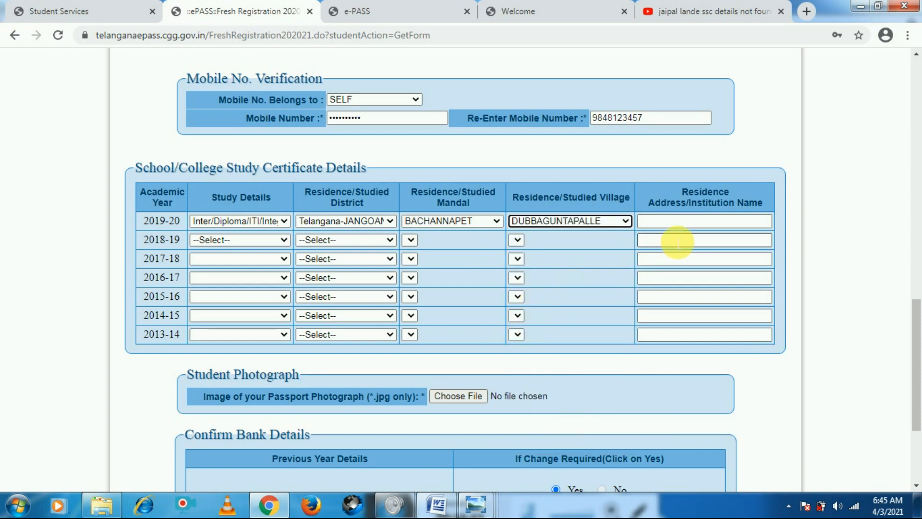
pyautogui.click(685, 222)
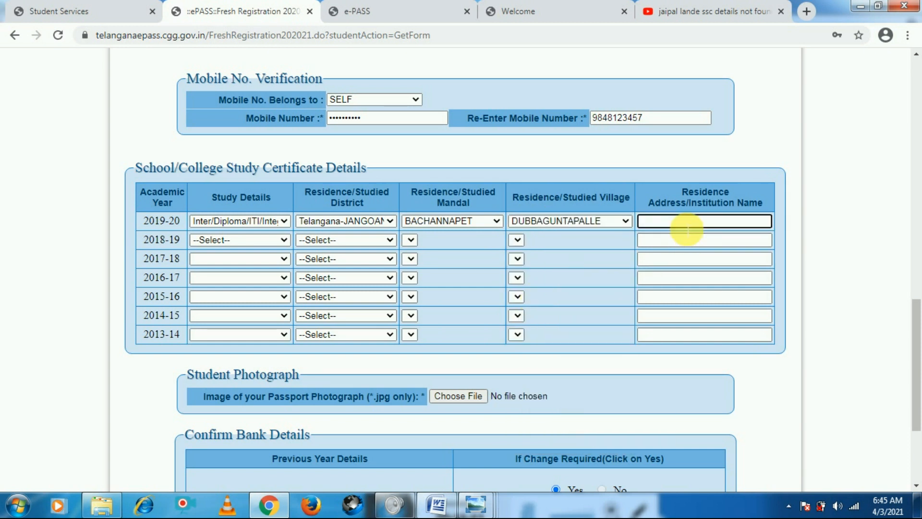
# For 2018-19, set study details to Not Studied and the district to Telangana-HYDERABAD
pyautogui.click(215, 240)
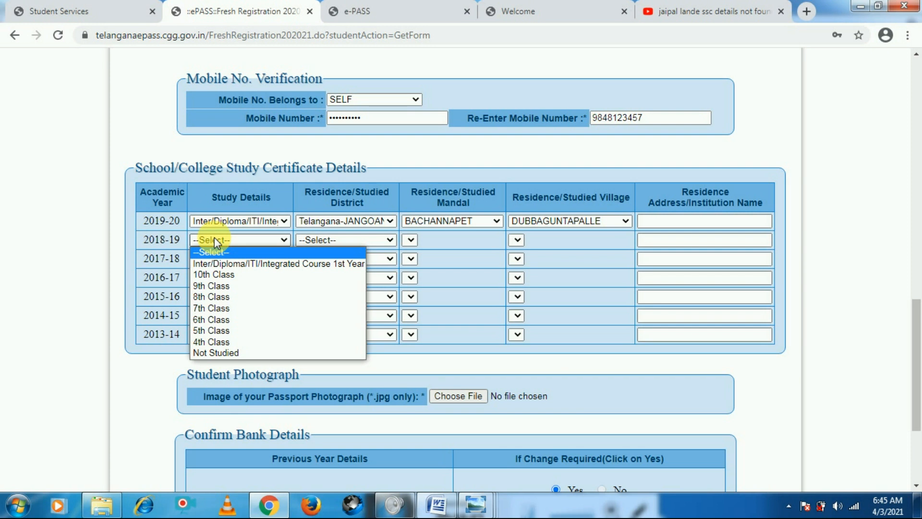
pyautogui.click(202, 355)
pyautogui.click(341, 240)
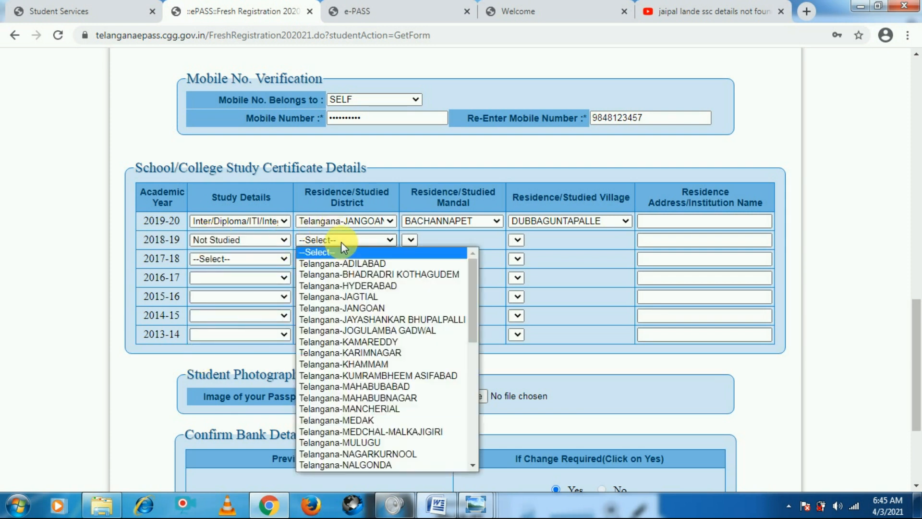
pyautogui.click(337, 287)
# Set the 2018-19 residence mandal and village both to BANDLAGUDA
pyautogui.click(451, 240)
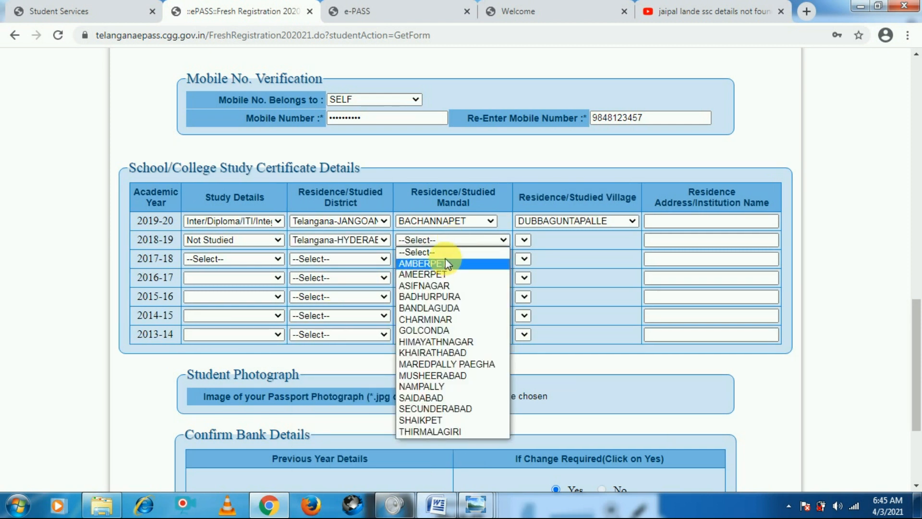
pyautogui.click(461, 308)
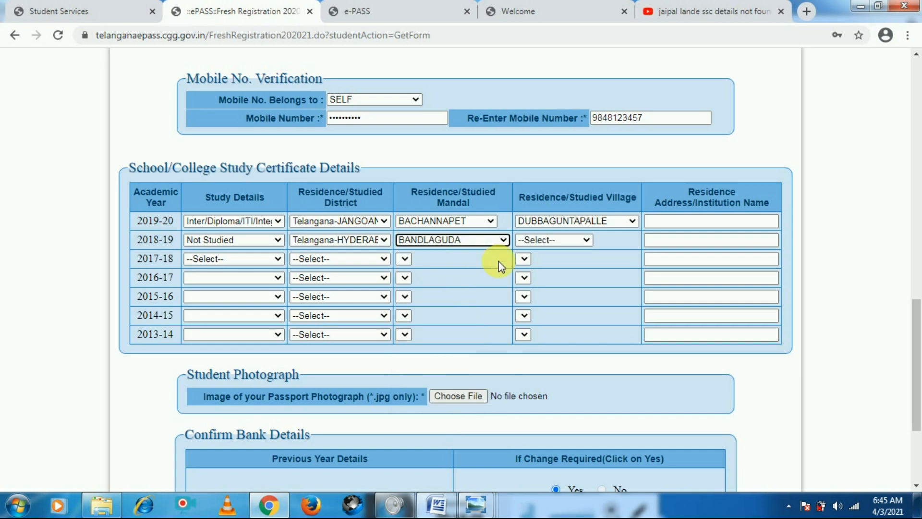
pyautogui.click(558, 241)
pyautogui.click(560, 265)
# Enter NOT STUDEIEZ as the 2018-19 residence address/institution name
pyautogui.click(725, 241)
pyautogui.write('NOT S')
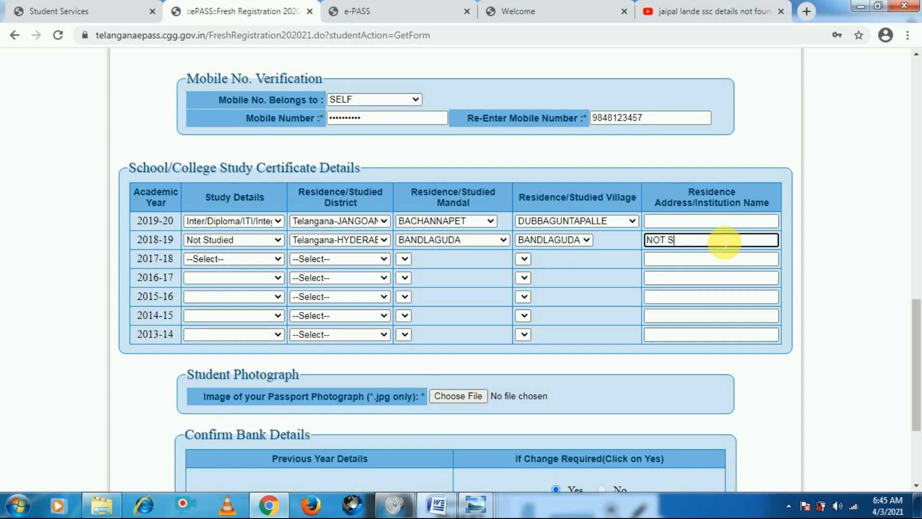
pyautogui.write('TUDEIEZ')
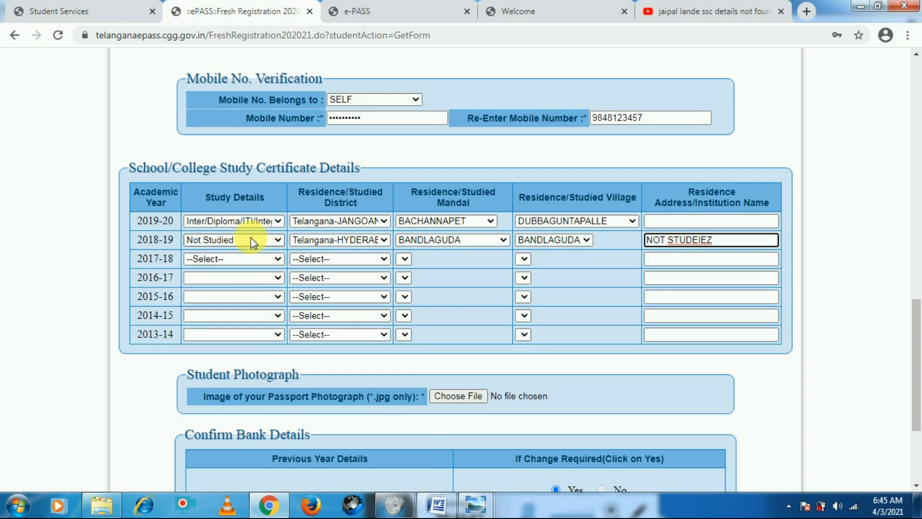
pyautogui.scroll(-3, 246, 258)
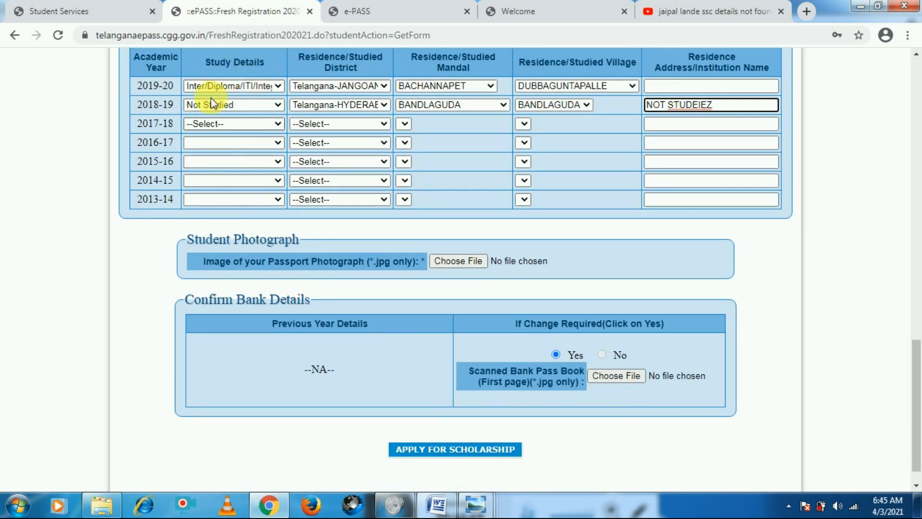
# Set the 2017-18 study details to the Inter/Diploma/ITI/Integrated Course option
pyautogui.click(214, 124)
pyautogui.click(234, 145)
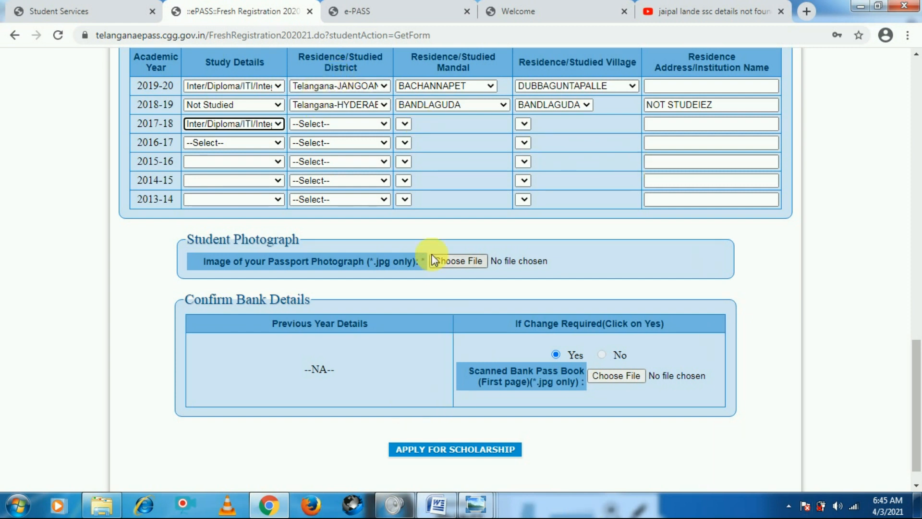
pyautogui.click(464, 263)
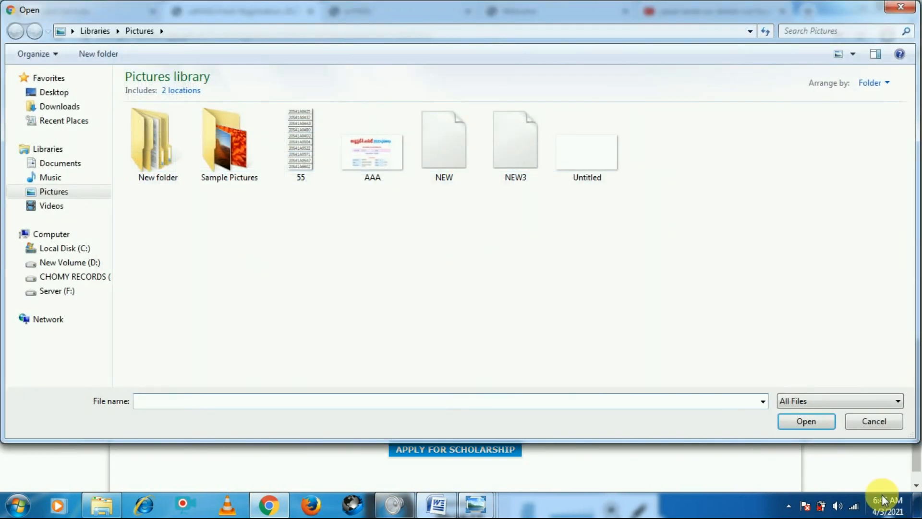
pyautogui.click(888, 428)
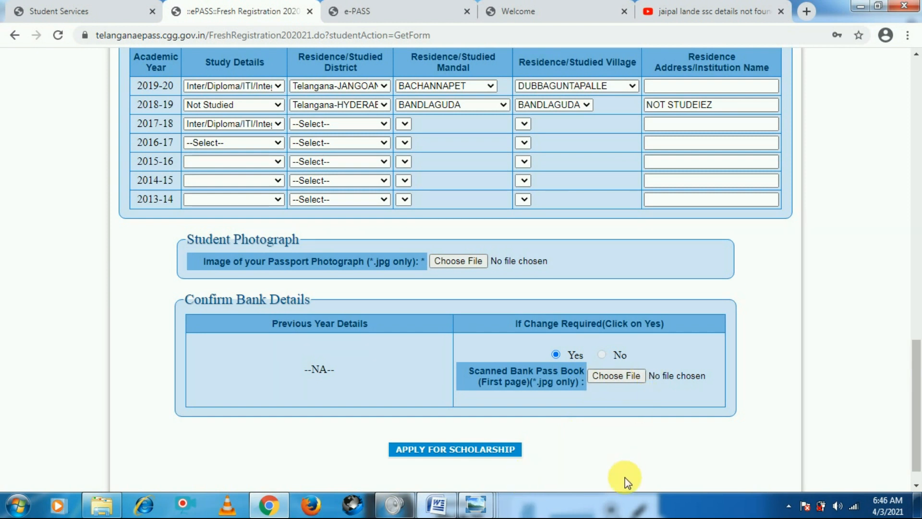
pyautogui.scroll(-1, 580, 420)
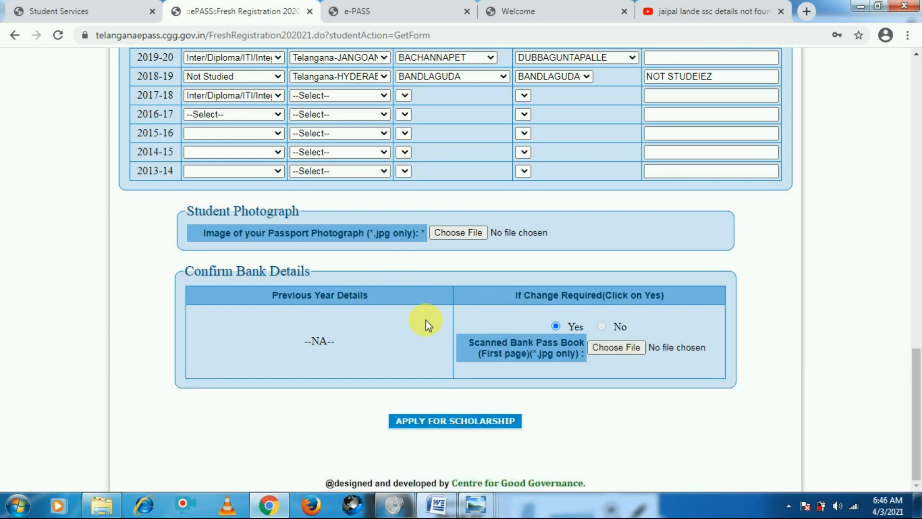
# Open the saved reference screenshots folder and view one of the earlier ePASS form screenshots in the photo viewer
pyautogui.scroll(12, 448, 396)
pyautogui.scroll(-12, 447, 397)
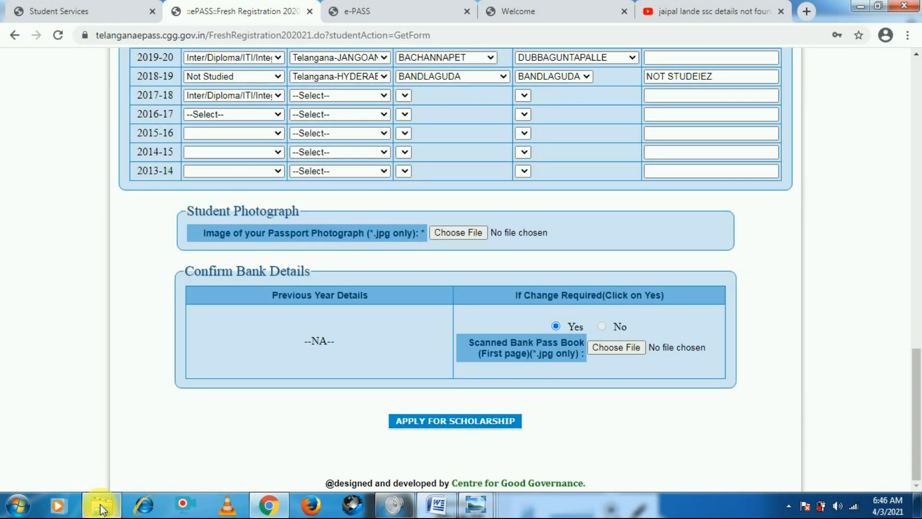
pyautogui.moveTo(102, 509)
pyautogui.click(134, 451)
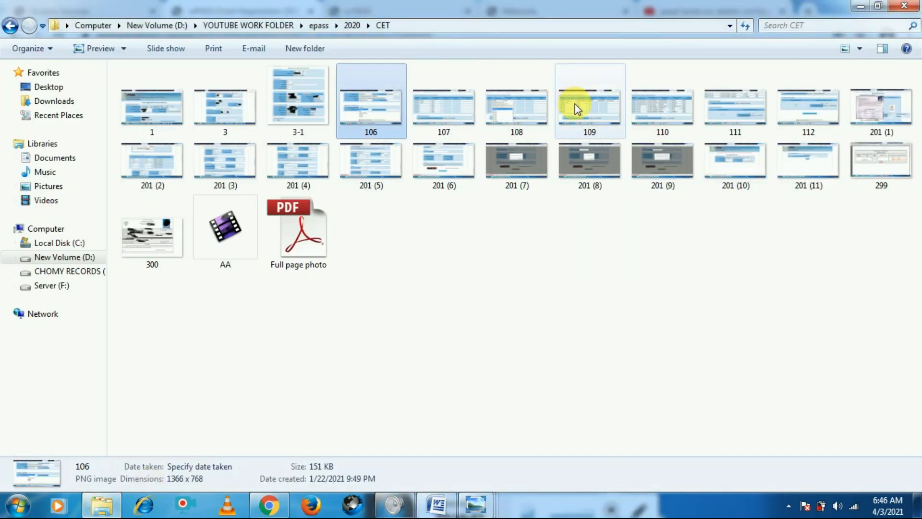
pyautogui.doubleClick(717, 108)
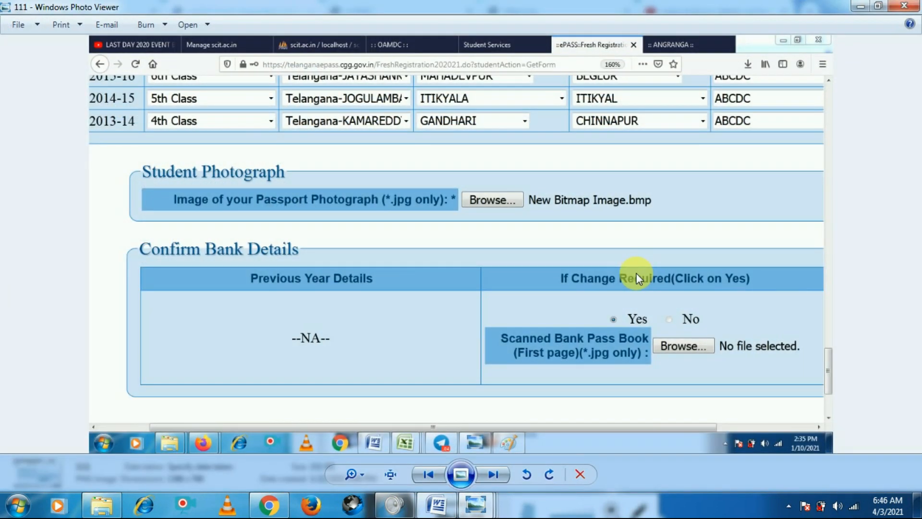
# Browse the screenshots showing the bank account details and the study/residence certificates upload section
pyautogui.press('Right')
pyautogui.press('Right')
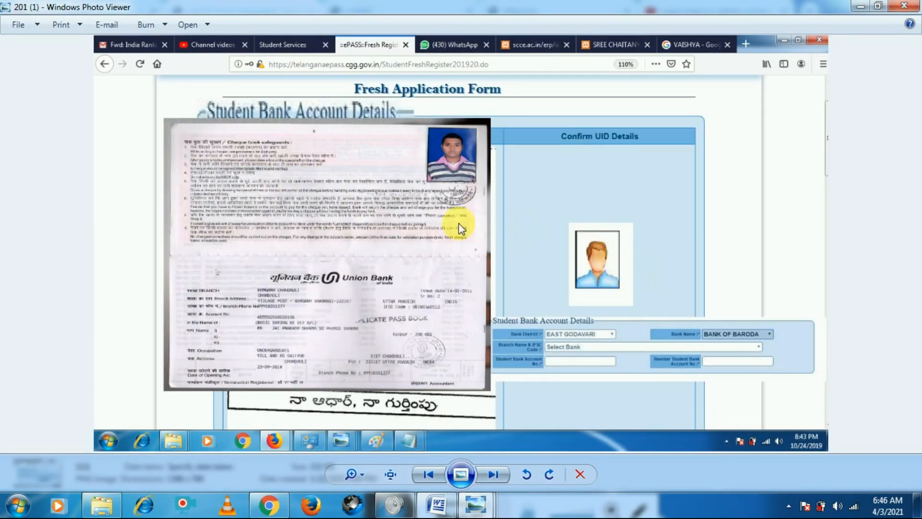
pyautogui.scroll(3, 263, 226)
pyautogui.scroll(-1, 273, 225)
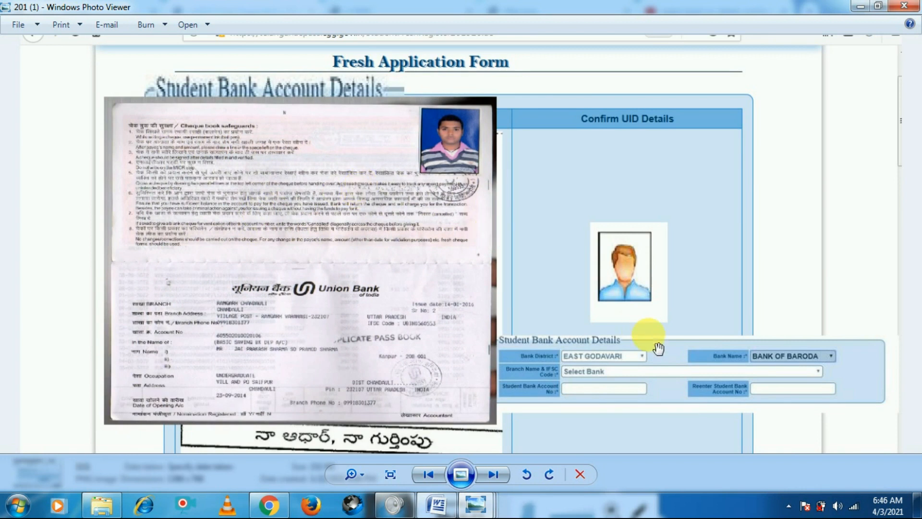
pyautogui.scroll(2, 663, 358)
pyautogui.scroll(1, 533, 394)
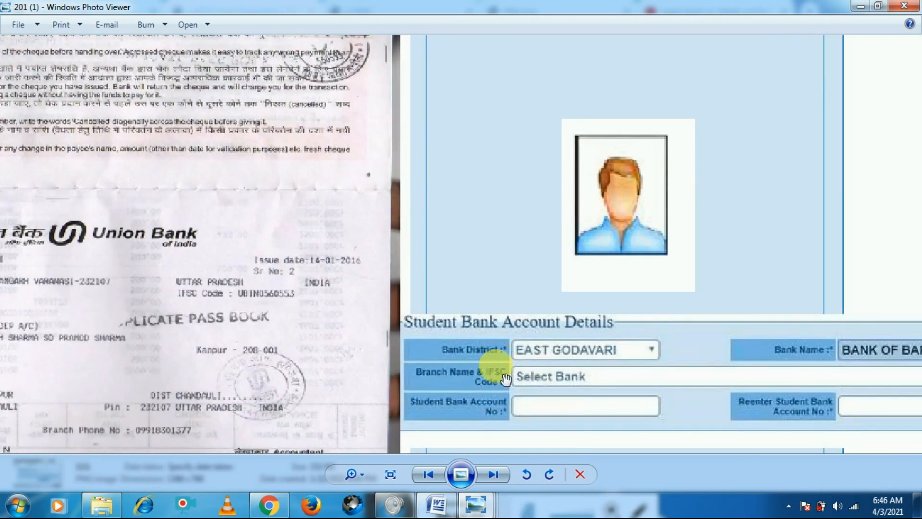
pyautogui.moveTo(747, 371); pyautogui.dragTo(607, 300)
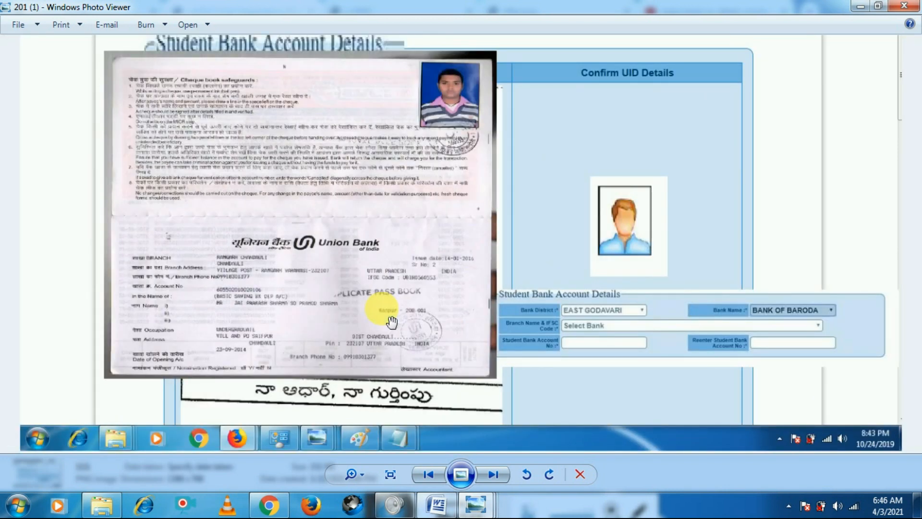
pyautogui.press('Right')
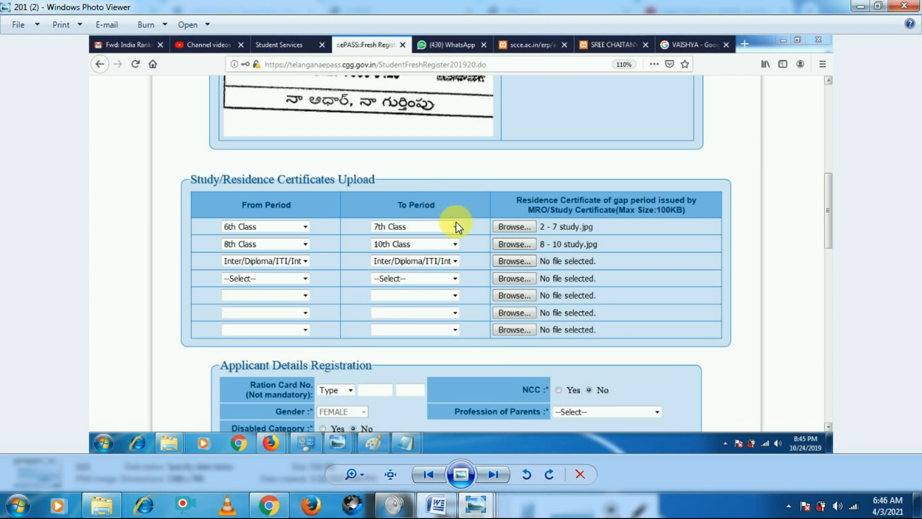
pyautogui.press('Left')
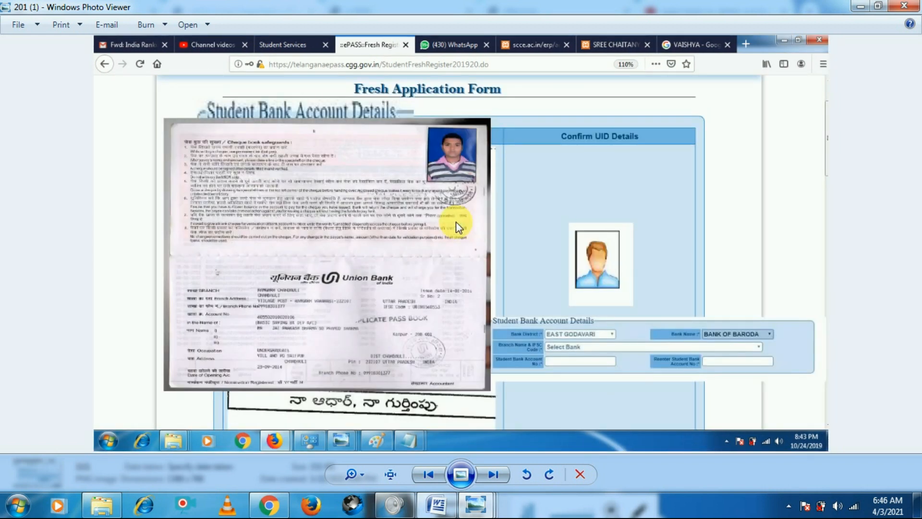
pyautogui.press('Right')
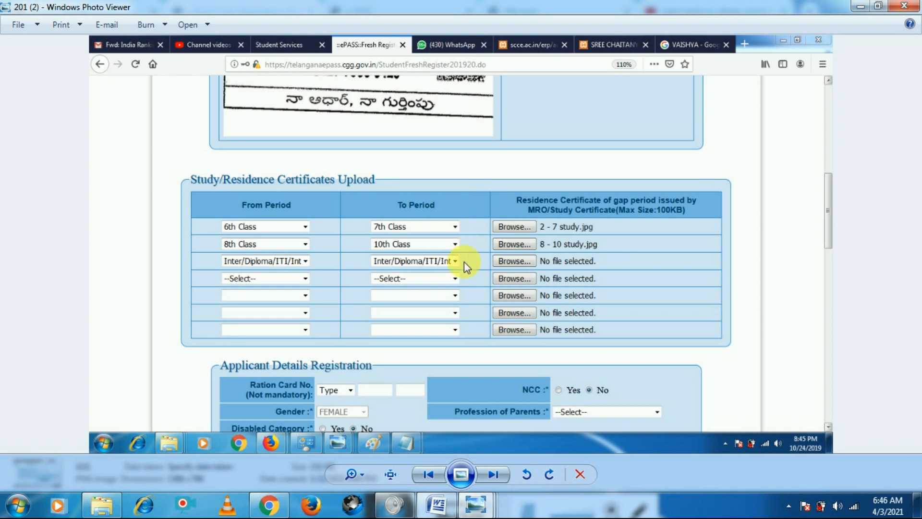
pyautogui.scroll(2, 457, 290)
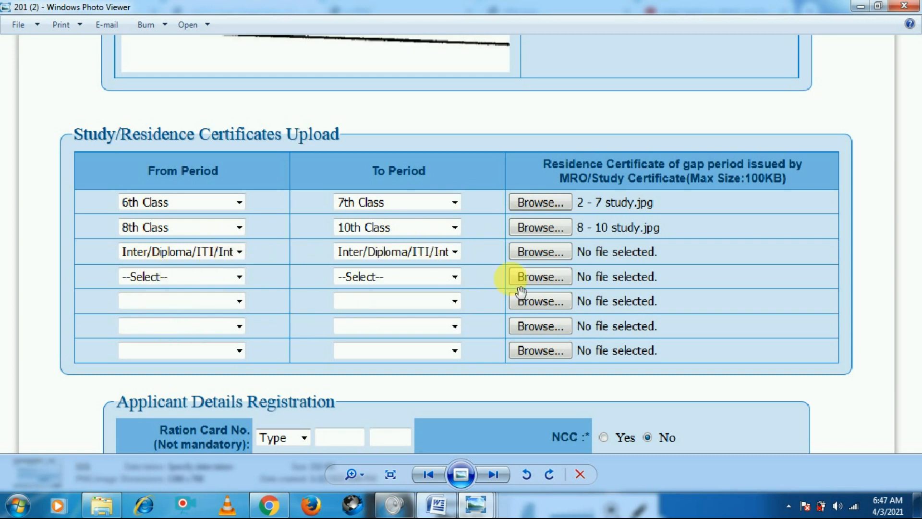
# Examine the screenshots of the applicant, pre-qualification, institution and communication address sections, zooming in on the fields
pyautogui.press('Right')
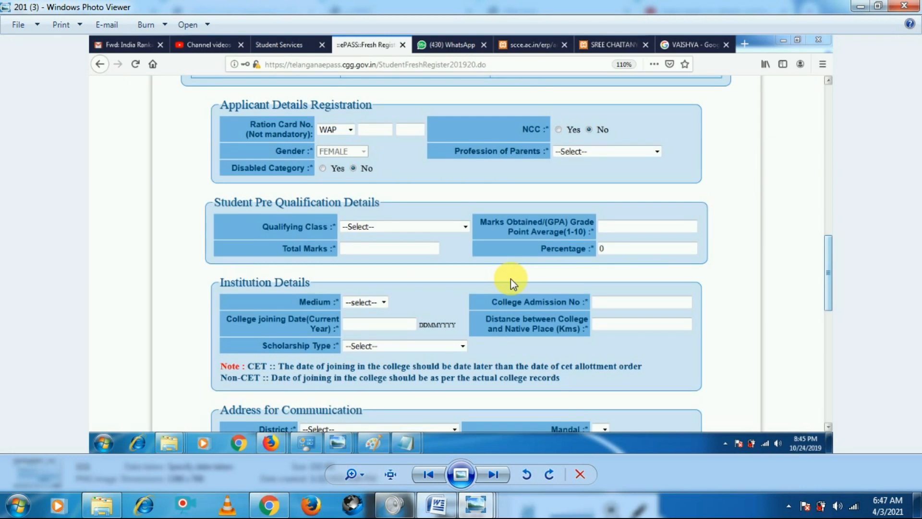
pyautogui.scroll(2, 364, 229)
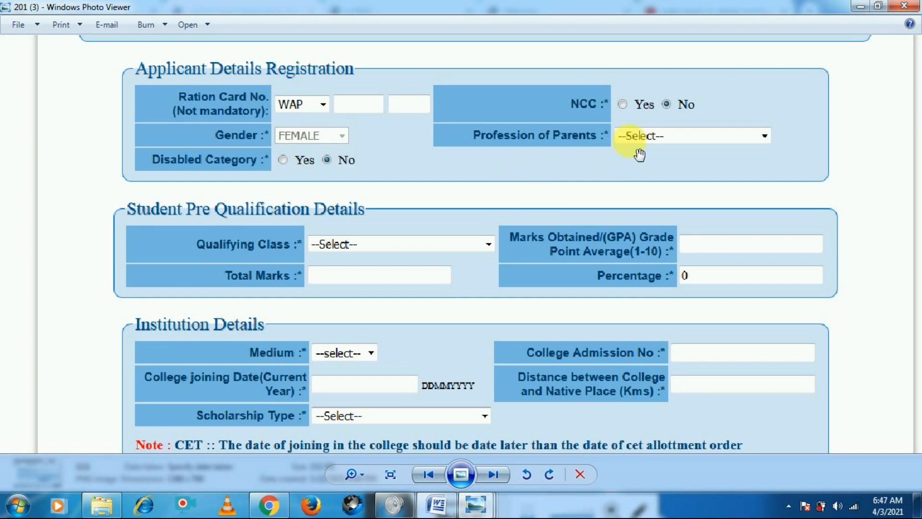
pyautogui.scroll(1, 675, 187)
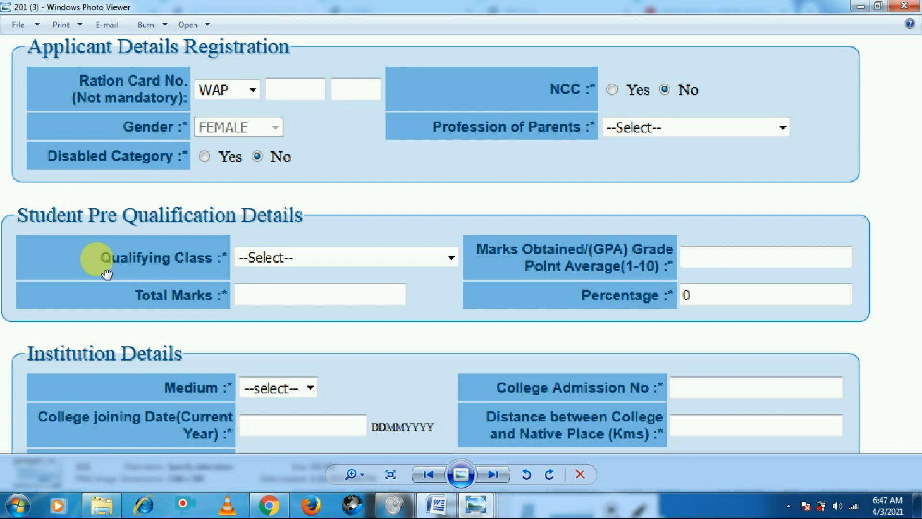
pyautogui.moveTo(103, 267); pyautogui.dragTo(207, 177)
pyautogui.moveTo(351, 221); pyautogui.dragTo(250, 216)
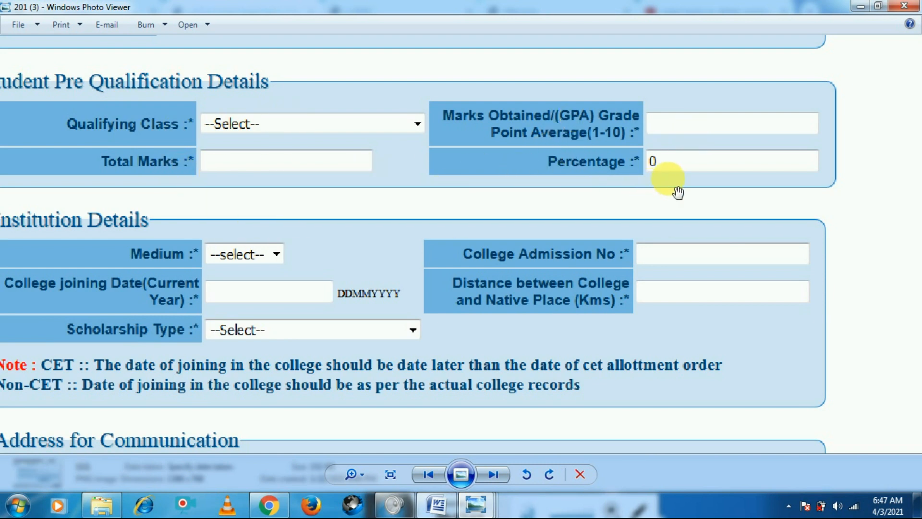
pyautogui.moveTo(497, 244); pyautogui.dragTo(517, 218)
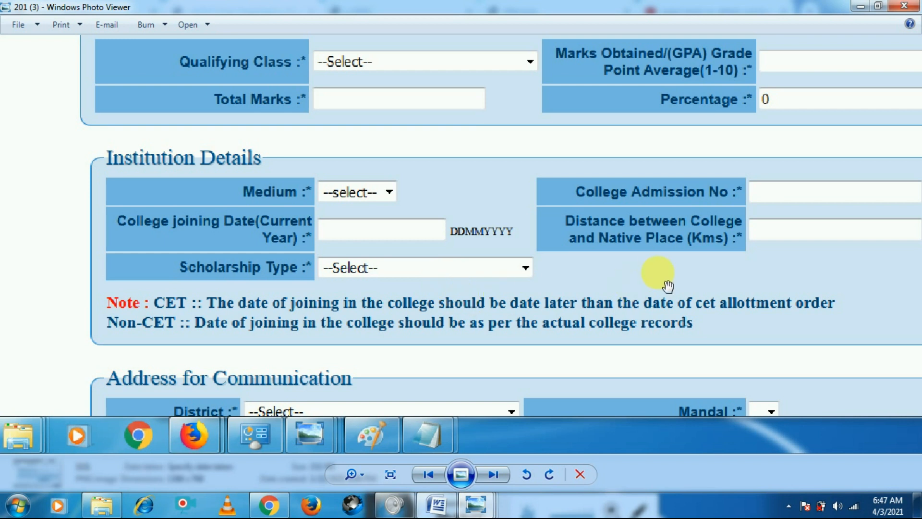
pyautogui.moveTo(655, 280); pyautogui.dragTo(330, 155)
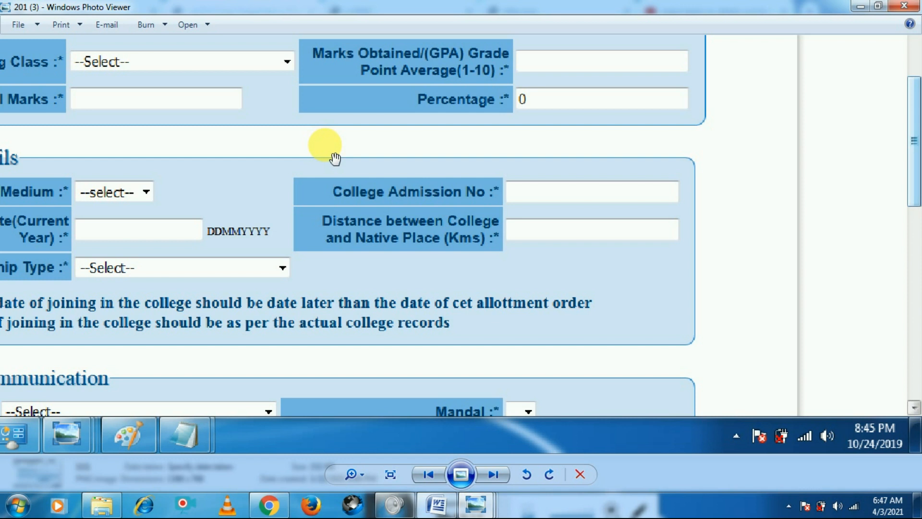
pyautogui.press('Right')
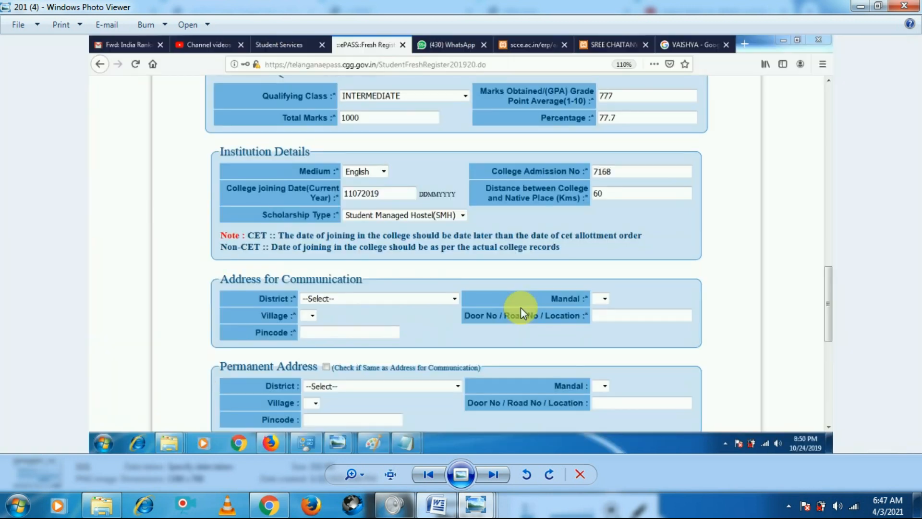
pyautogui.scroll(3, 525, 304)
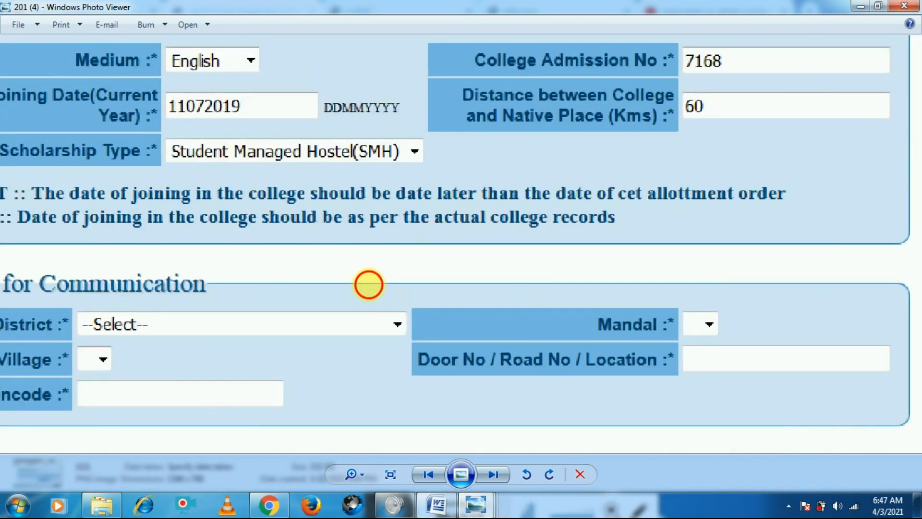
pyautogui.moveTo(367, 284); pyautogui.dragTo(422, 118)
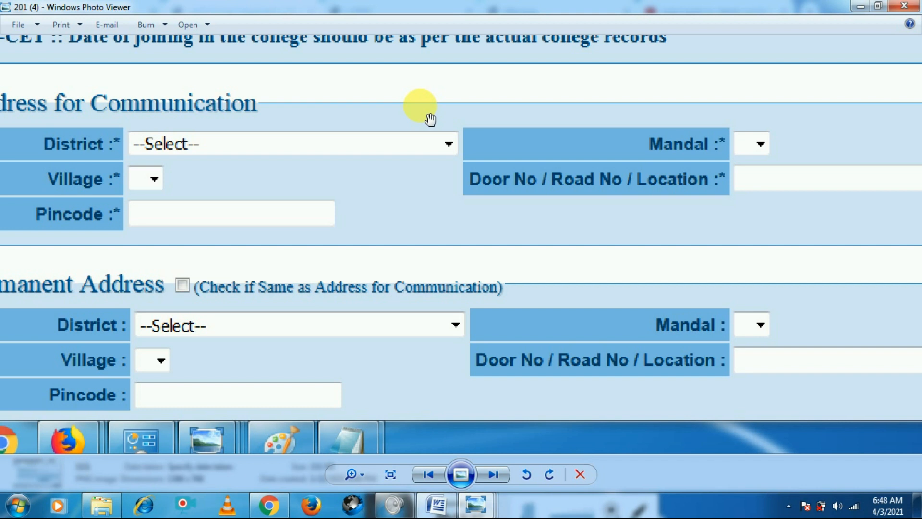
# Step through the screenshots of the address, certificates-to-enclose, agreement and captcha sections and the submission dialogs
pyautogui.press('Right')
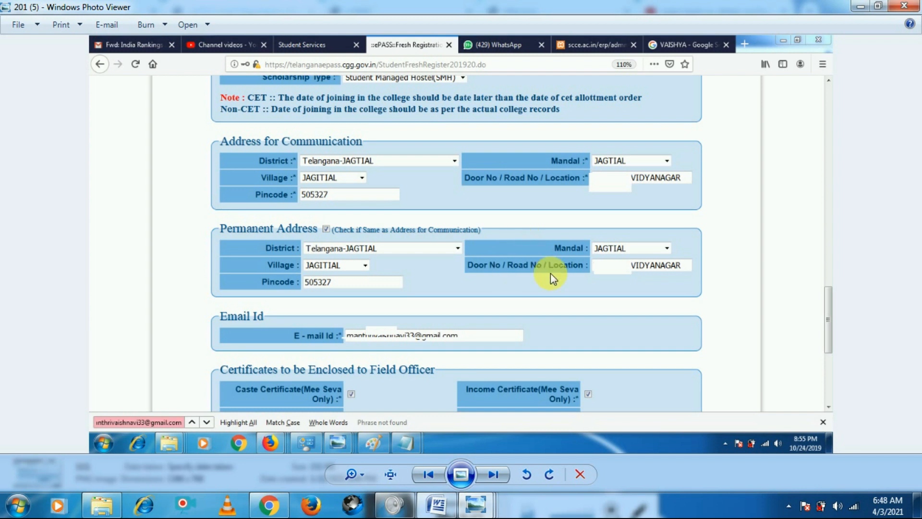
pyautogui.press('Right')
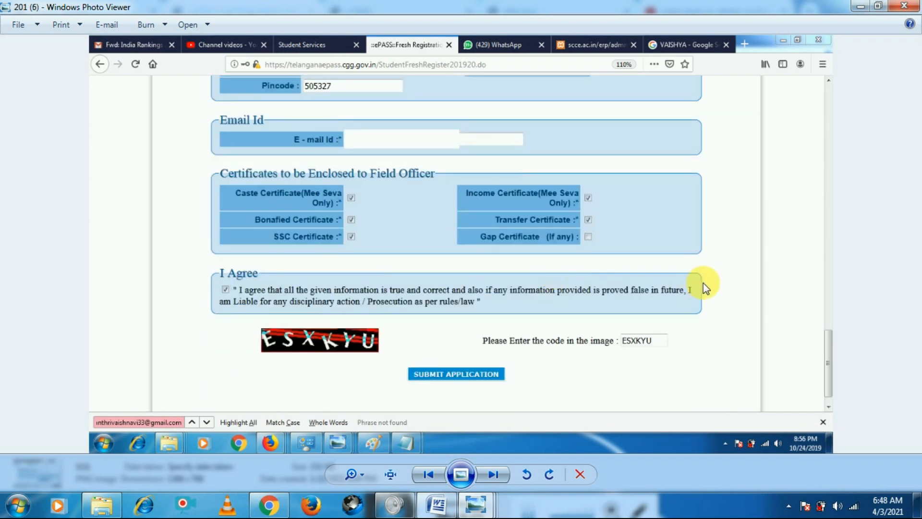
pyautogui.scroll(3, 701, 284)
pyautogui.scroll(-1, 483, 214)
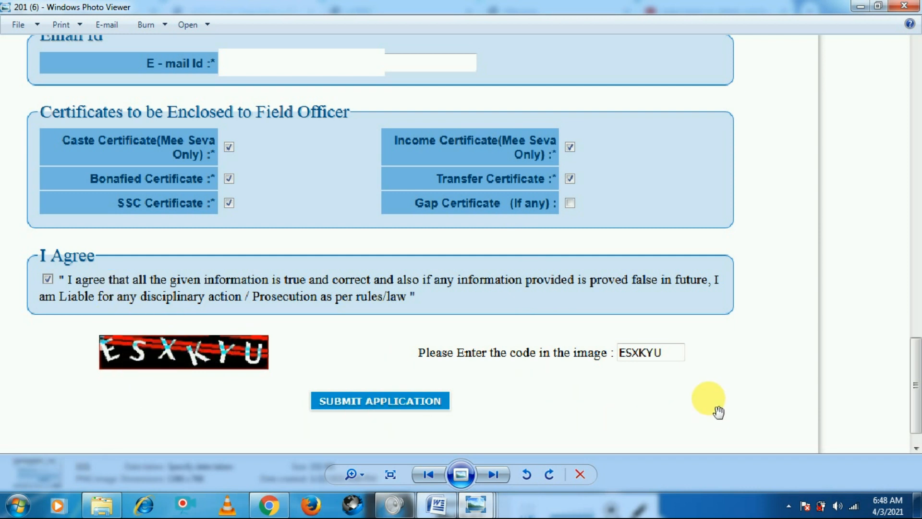
pyautogui.press('Right')
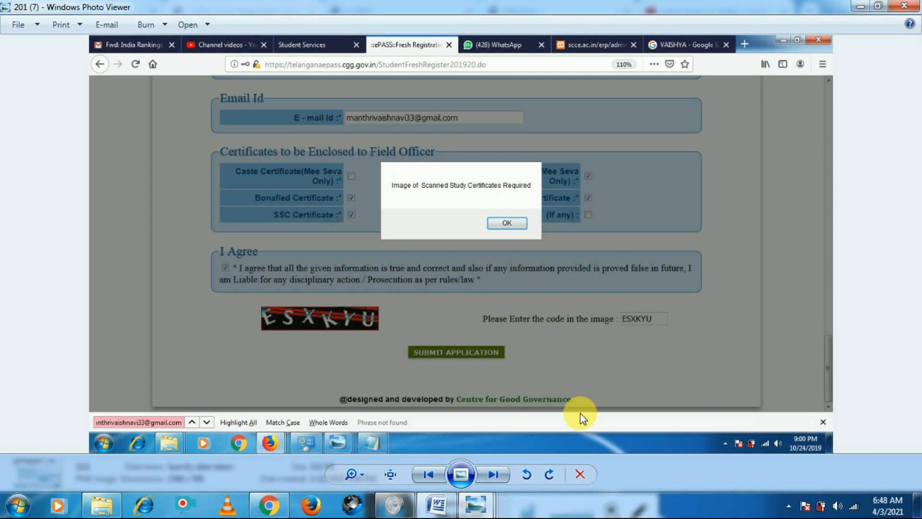
pyautogui.press('Right')
pyautogui.press('Right')
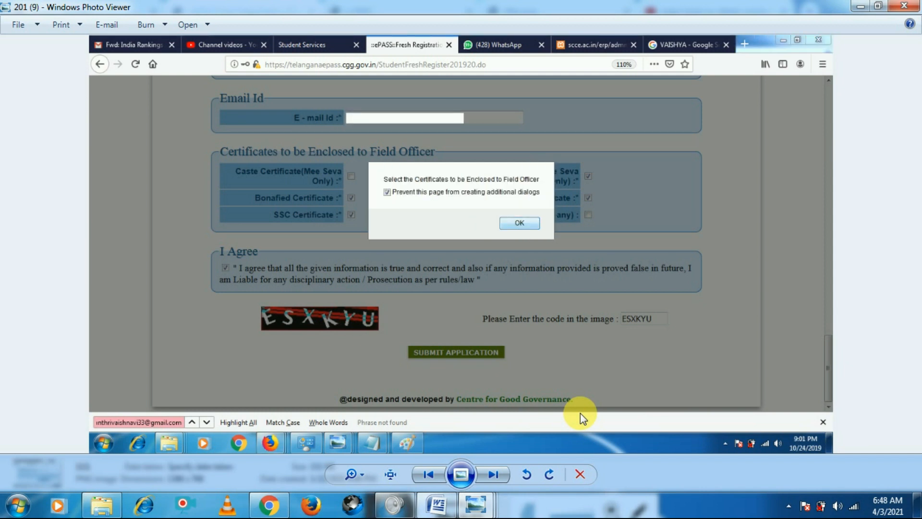
pyautogui.press('Right')
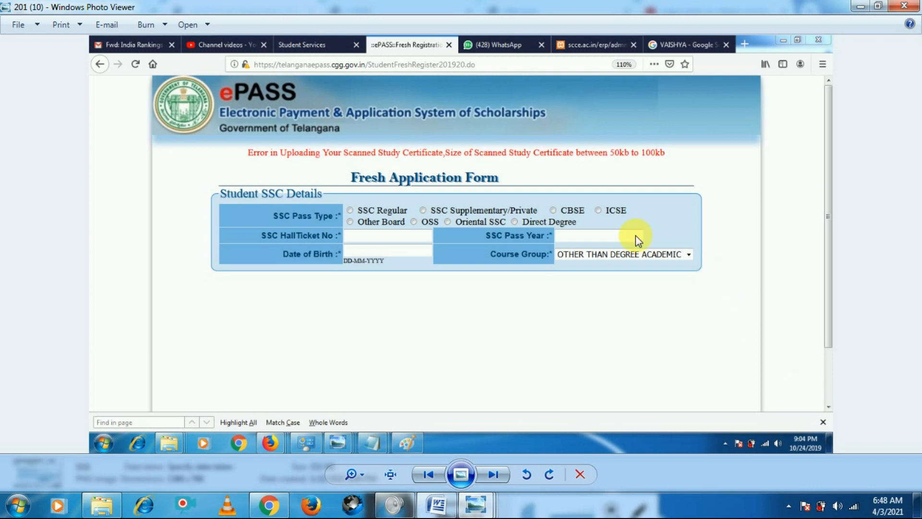
# Flip between the screenshots of the submission dialogs, the study certificate upload error page and the high security password page
pyautogui.press('Left')
pyautogui.press('Left')
pyautogui.press('Left')
pyautogui.press('Left')
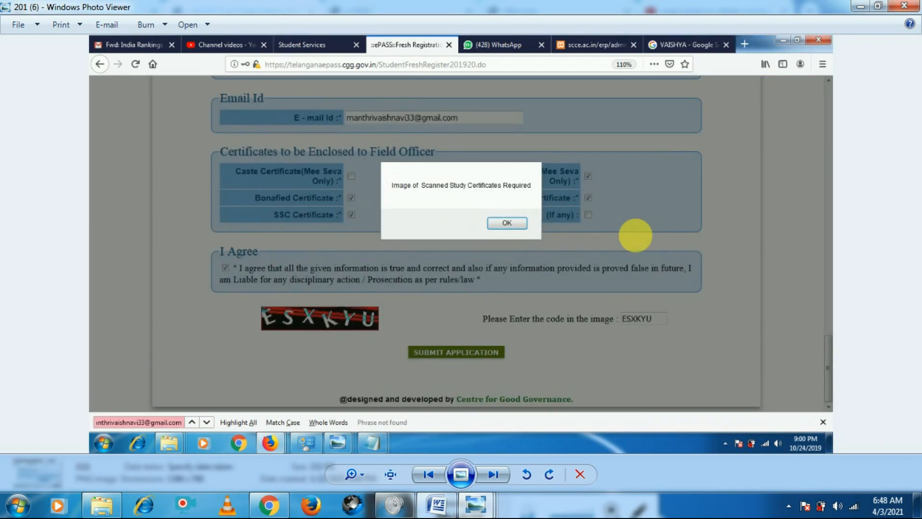
pyautogui.press('Left')
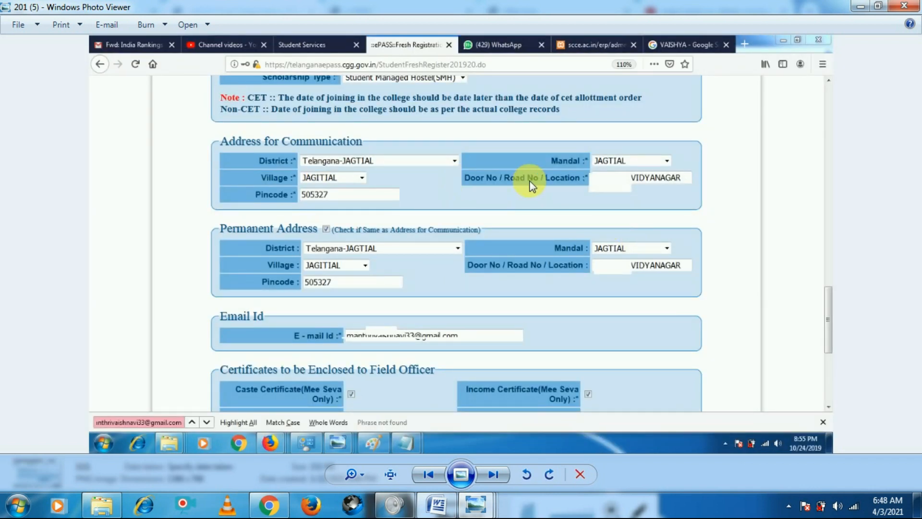
pyautogui.press('Left')
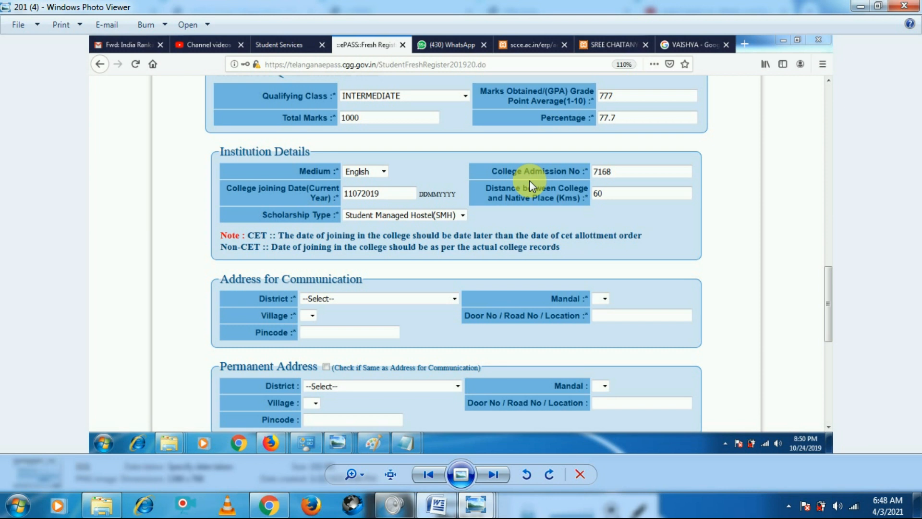
pyautogui.press('Right')
pyautogui.press('Right')
pyautogui.press('Right')
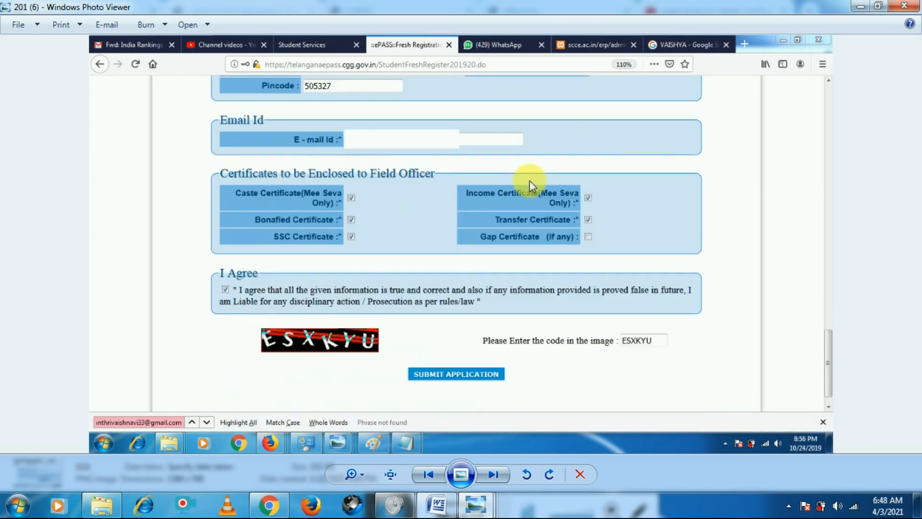
pyautogui.press('Right')
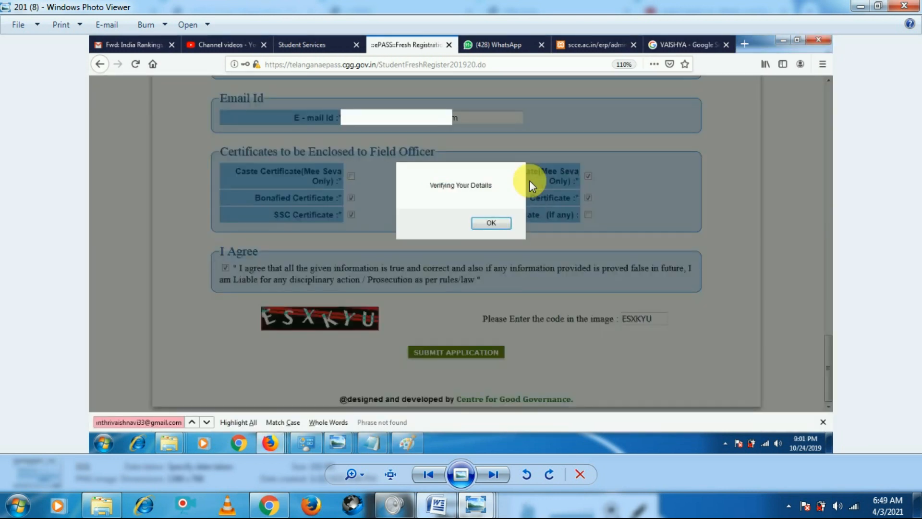
pyautogui.press('Right')
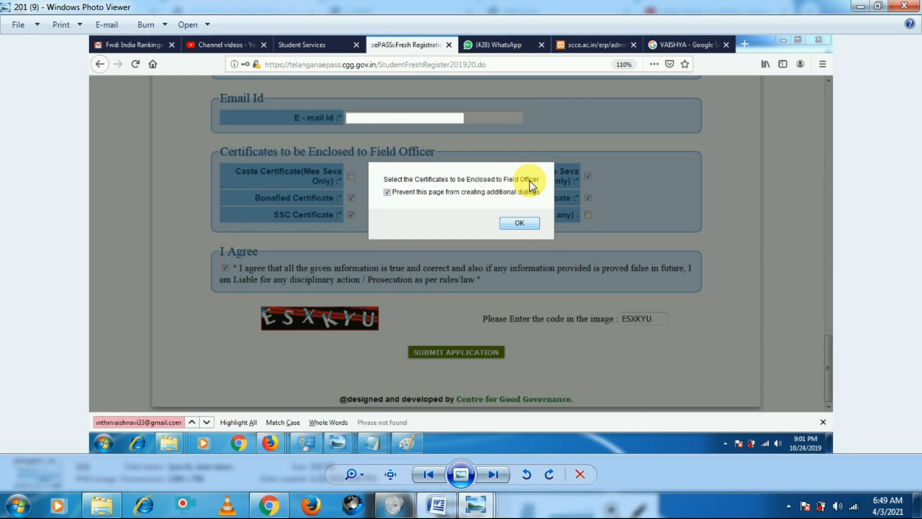
pyautogui.press('Right')
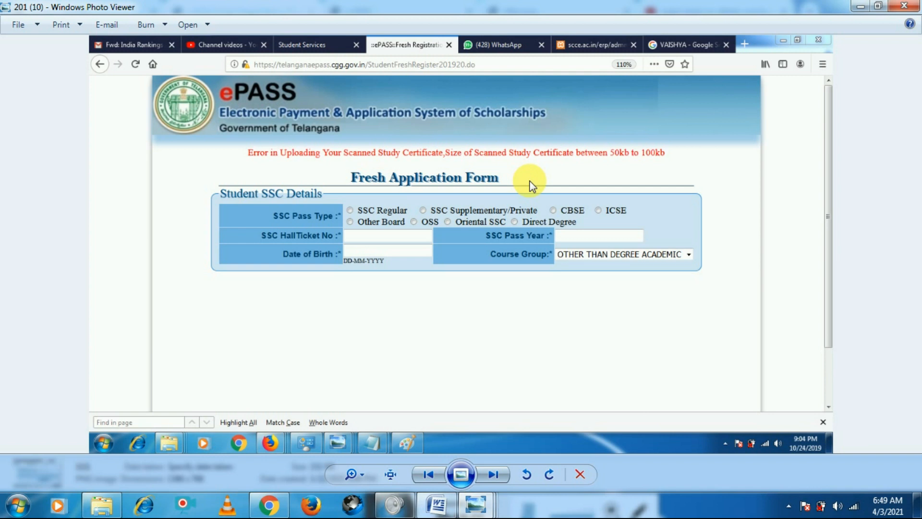
pyautogui.press('Right')
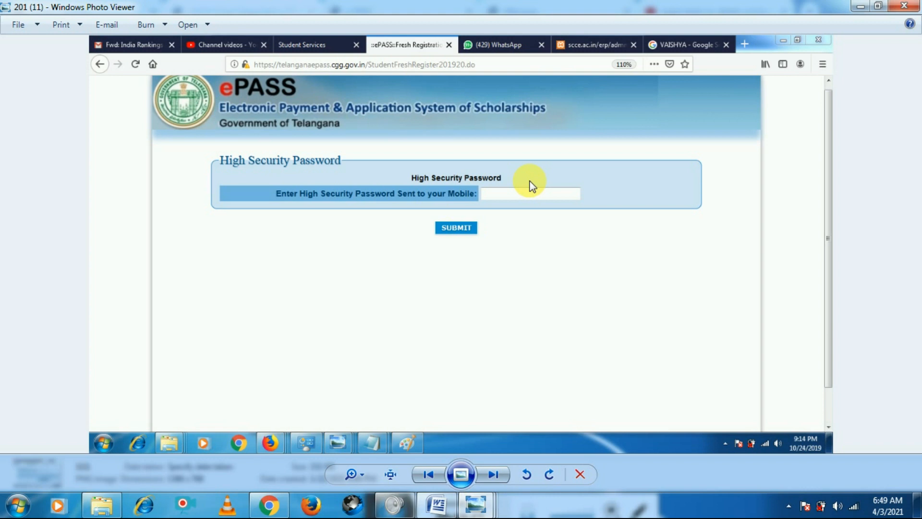
pyautogui.press('Left')
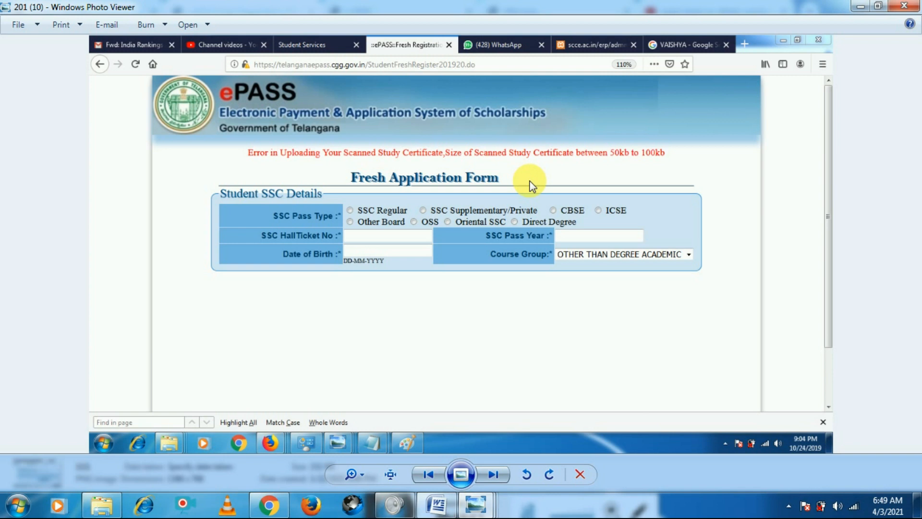
# Flip through the screenshots of the high security password page, the printed acknowledgement, the filled form and the certificates section
pyautogui.press('Right')
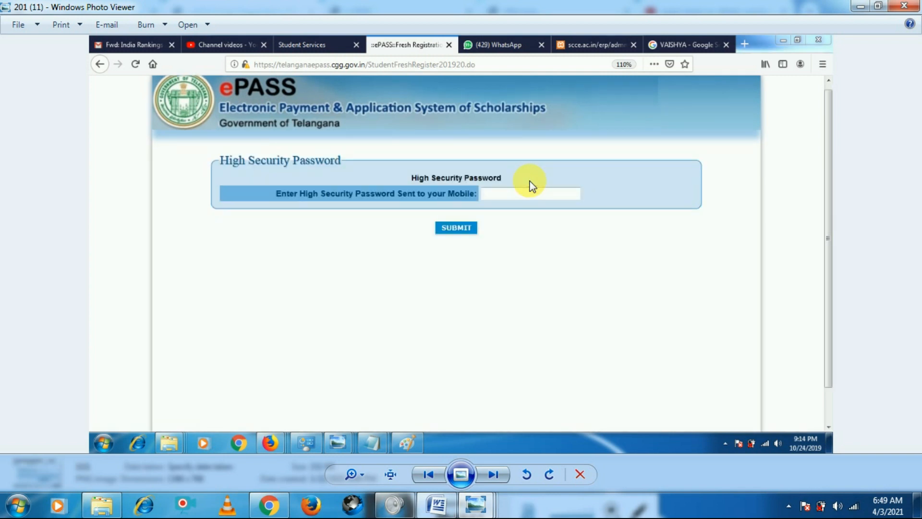
pyautogui.scroll(2, 527, 235)
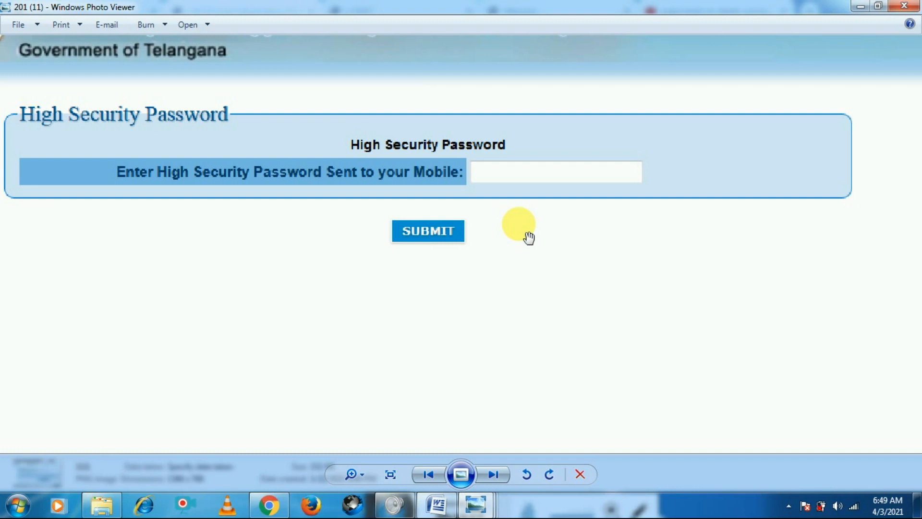
pyautogui.press('Right')
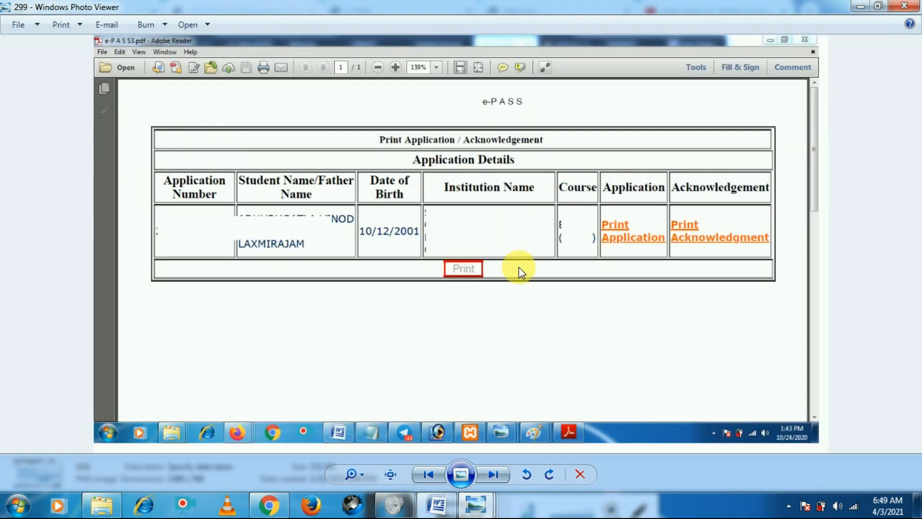
pyautogui.press('Right')
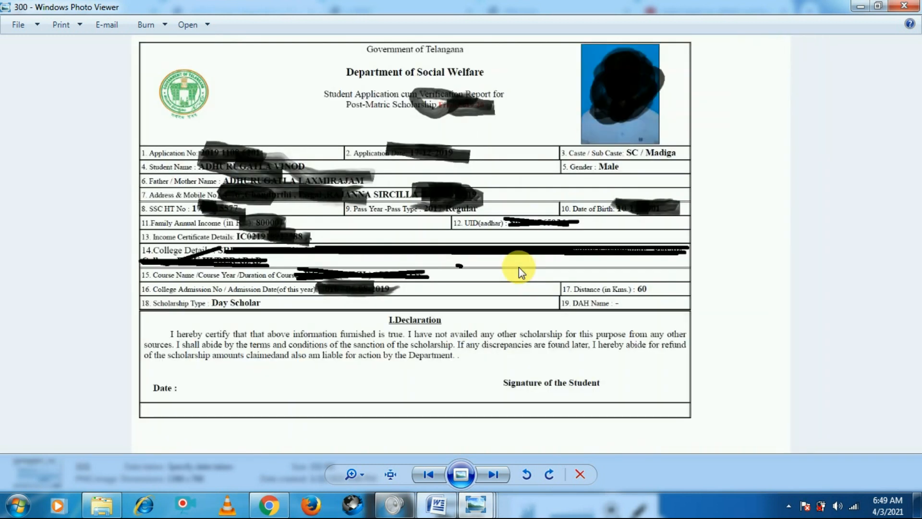
pyautogui.press('Left')
pyautogui.press('Left')
pyautogui.press('Left')
pyautogui.press('Left')
pyautogui.press('Left')
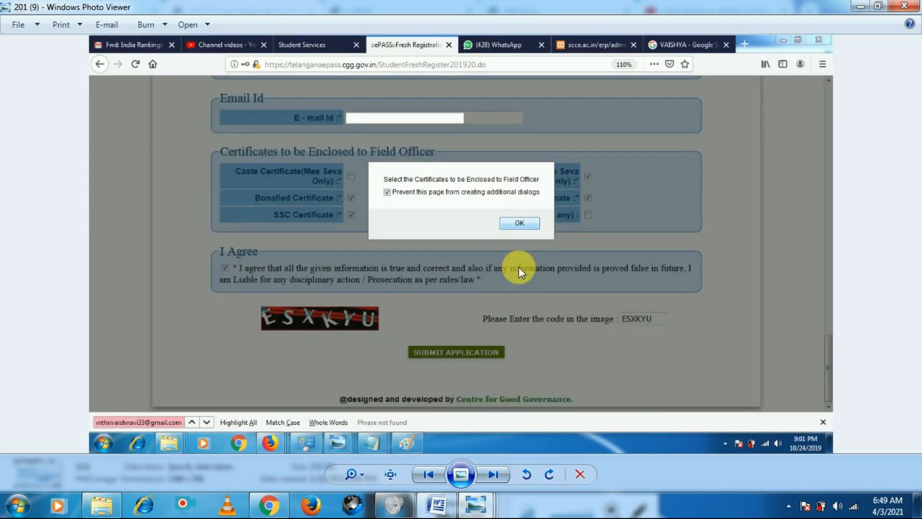
pyautogui.press('Left')
pyautogui.press('Left')
pyautogui.press('Left')
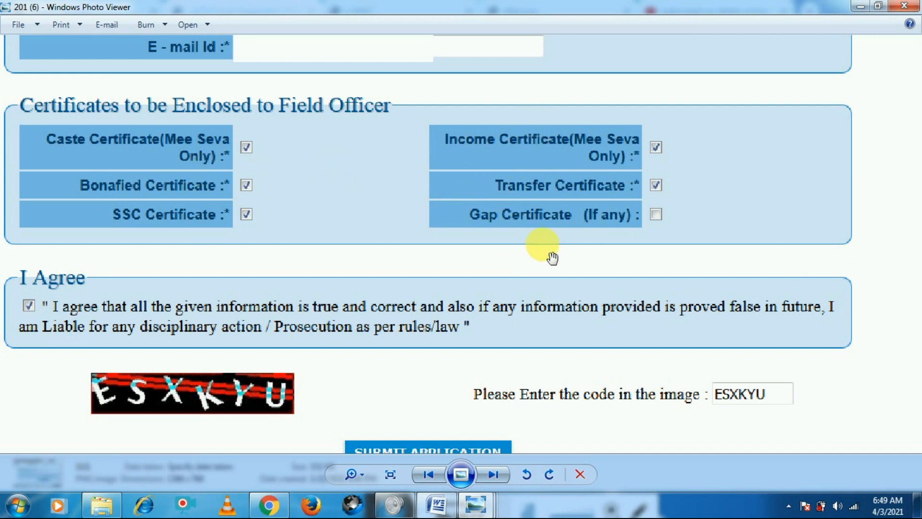
# Switch to Word and review the list of essential documents for PARAMEDICAL applicants
pyautogui.click(437, 505)
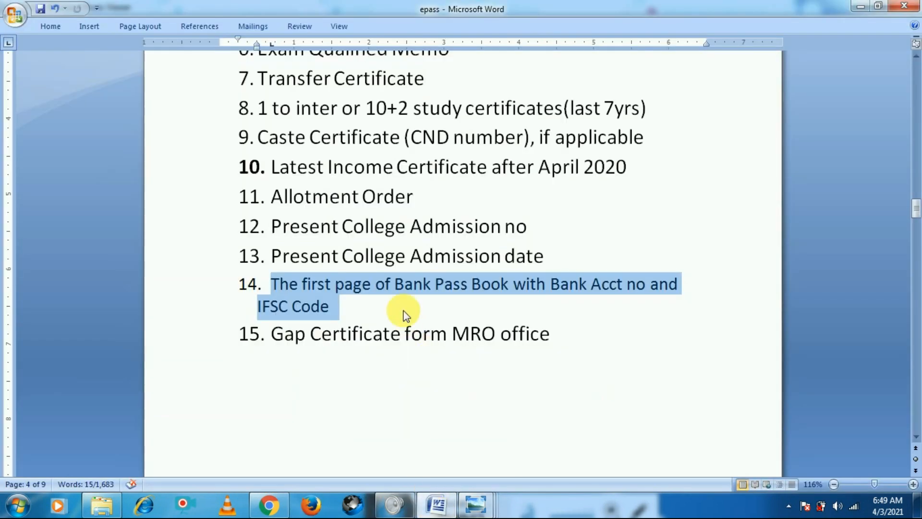
pyautogui.scroll(2, 409, 312)
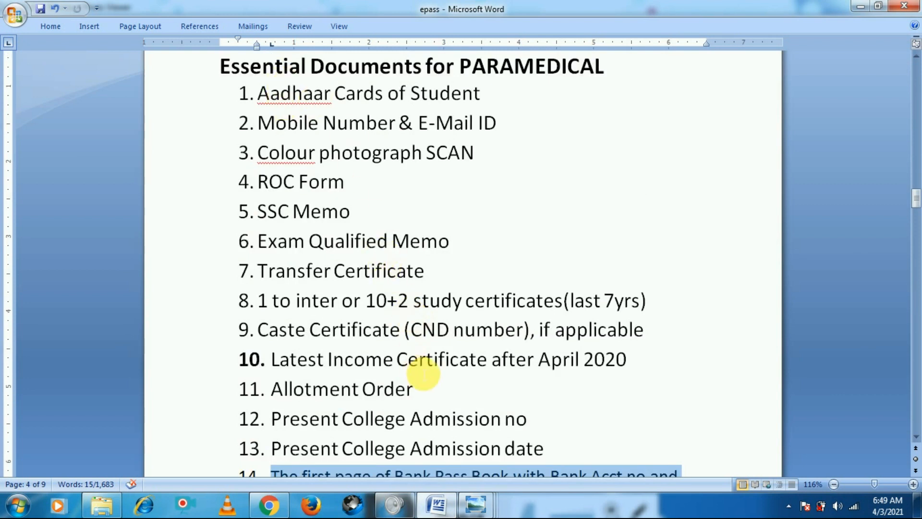
pyautogui.scroll(-2, 423, 370)
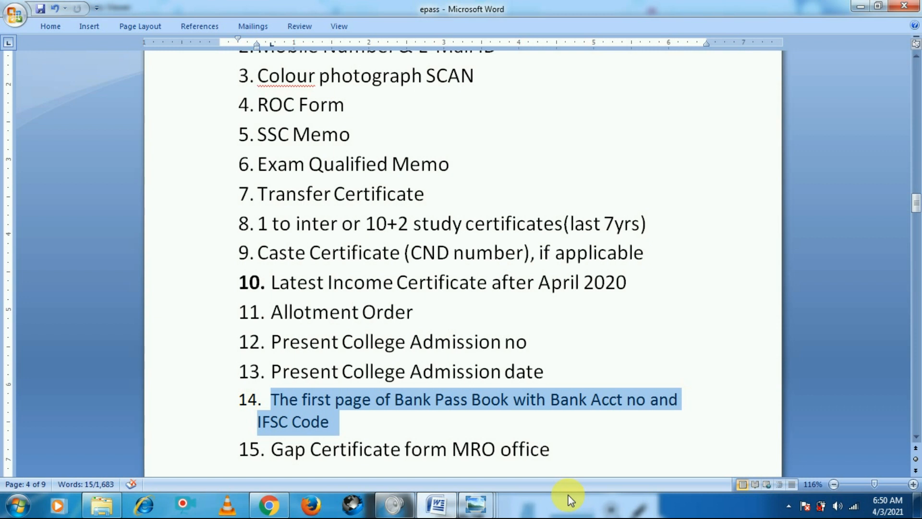
pyautogui.scroll(3, 867, 275)
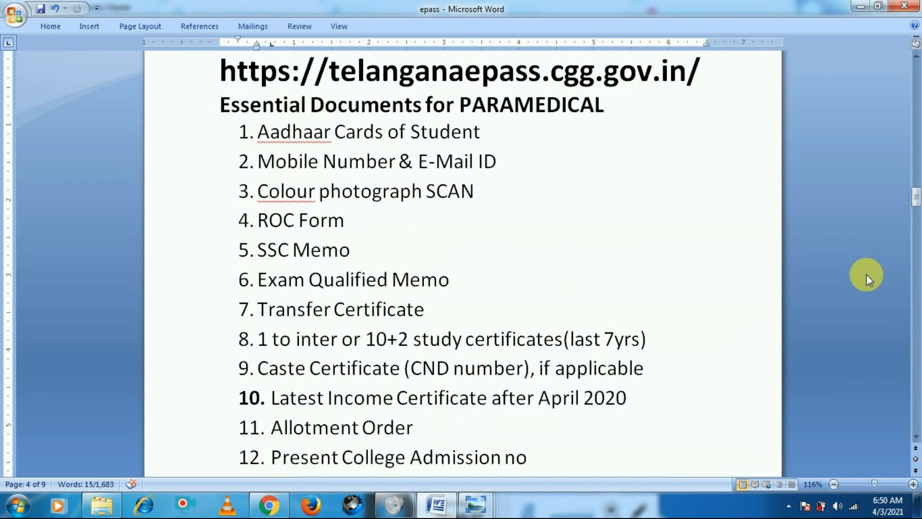
pyautogui.scroll(-5, 866, 261)
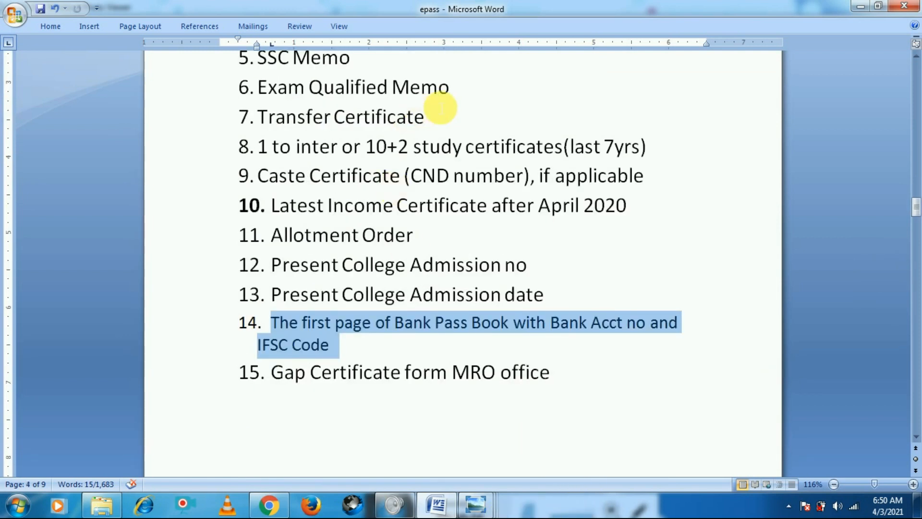
# Switch to Chrome and look through the open tabs: the filled fresh application form, YouTube search results and Student Services
pyautogui.click(266, 505)
pyautogui.scroll(20, 315, 105)
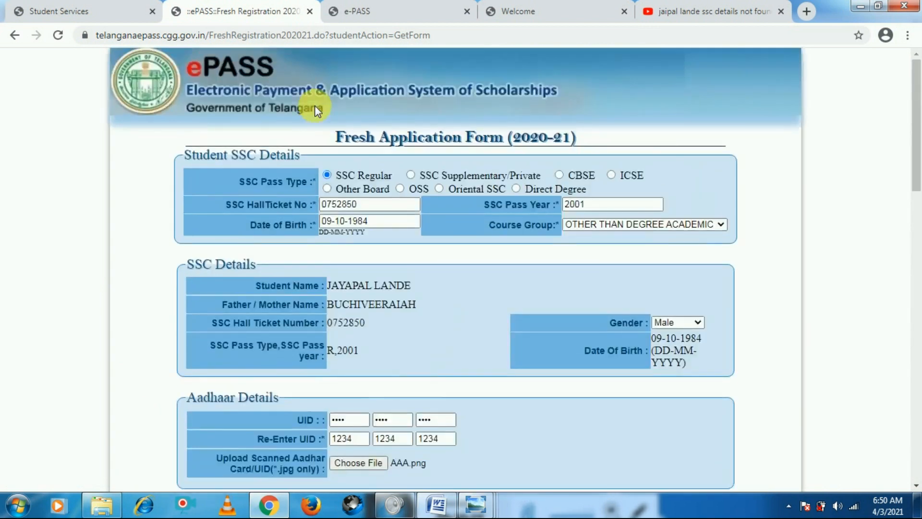
pyautogui.click(706, 11)
pyautogui.scroll(2, 345, 402)
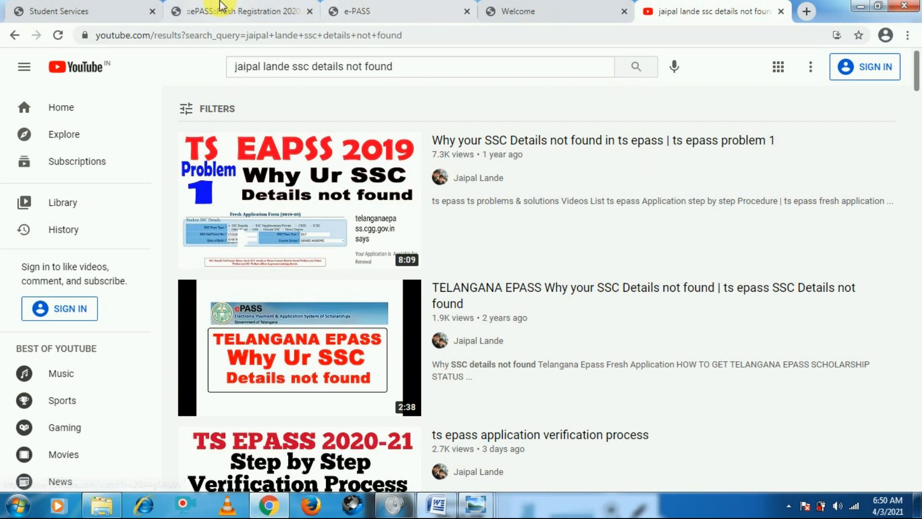
pyautogui.click(17, 10)
pyautogui.scroll(4, 348, 266)
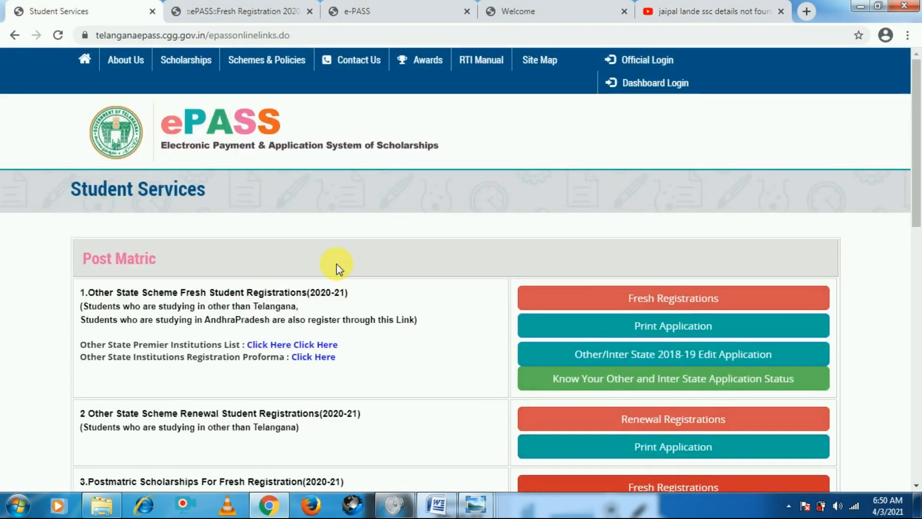
pyautogui.click(257, 7)
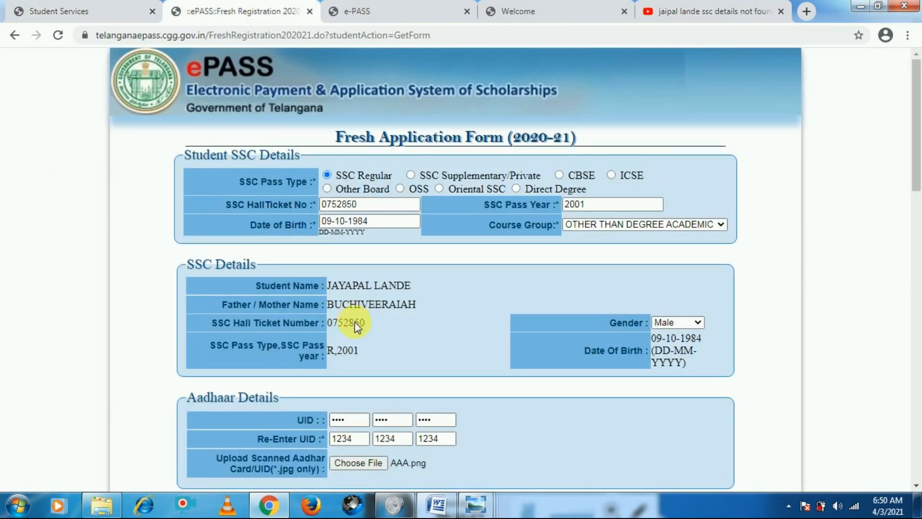
pyautogui.click(14, 9)
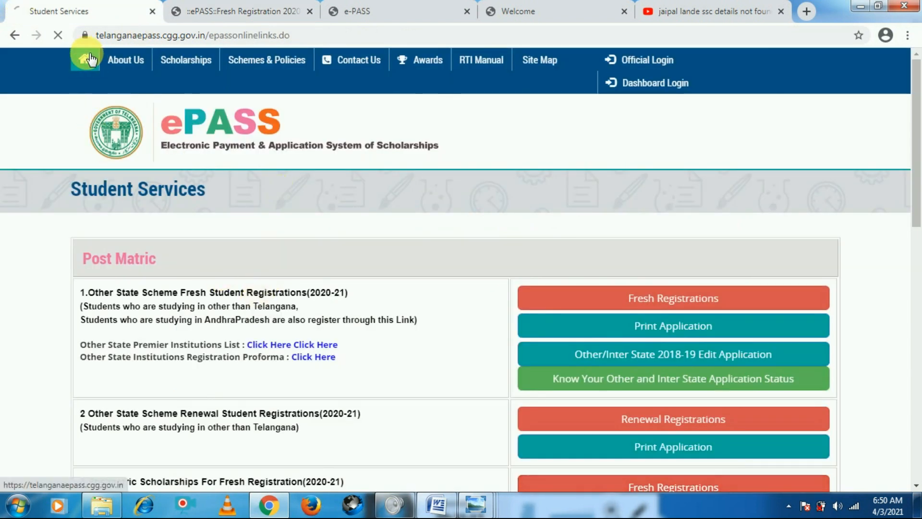
# Go from Student Services to the ePASS home page
pyautogui.click(88, 59)
pyautogui.scroll(-10, 222, 287)
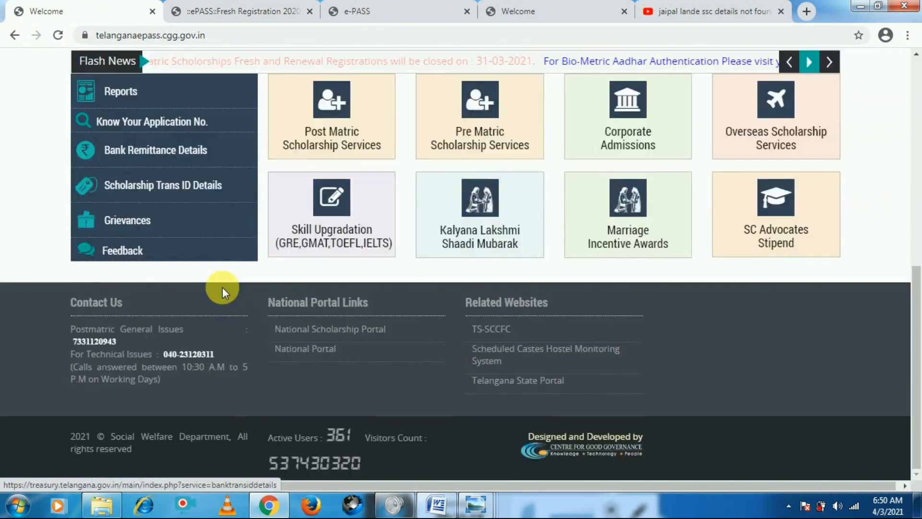
pyautogui.scroll(10, 260, 288)
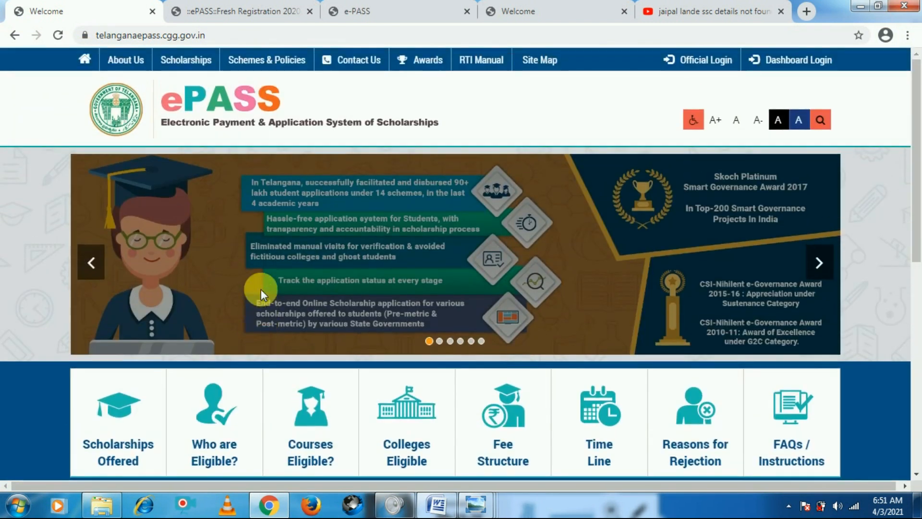